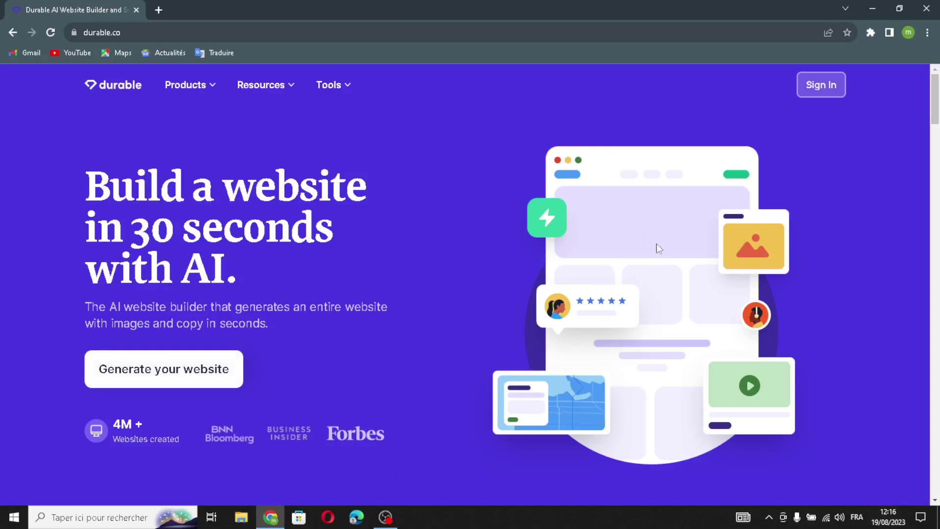
# Sign in from the Durable home page to reach the business dashboard
pyautogui.click(821, 86)
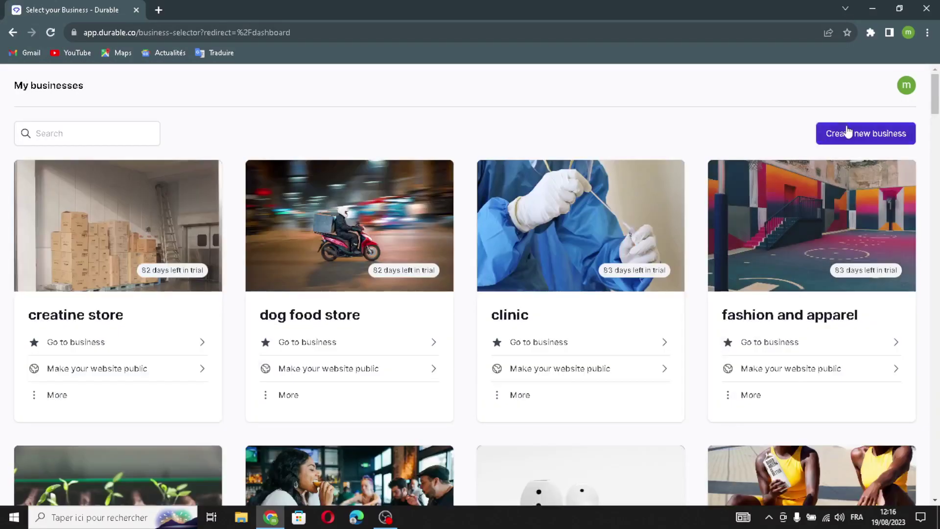
# Create the business NatureNest Furnishings with industry 'unique outdoor furniture design'
pyautogui.click(847, 132)
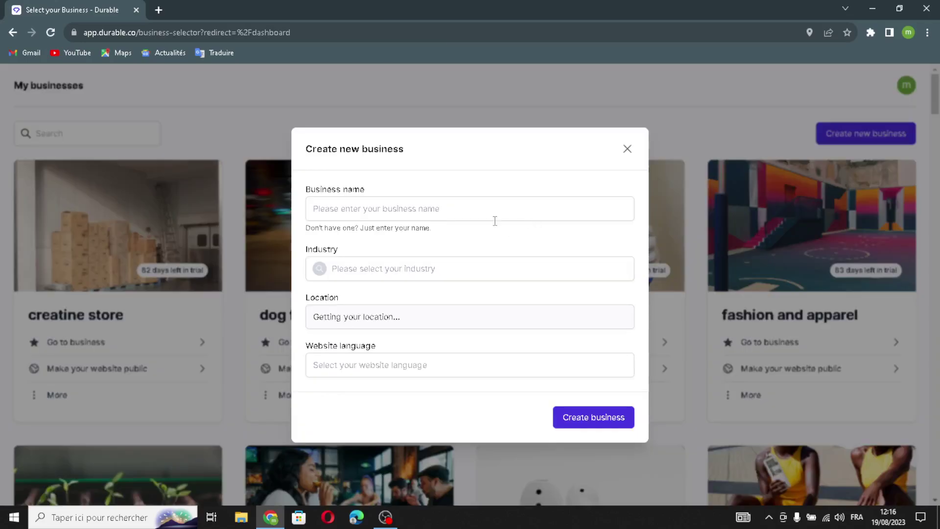
pyautogui.click(485, 206)
pyautogui.write('NatureNest Furnishings')
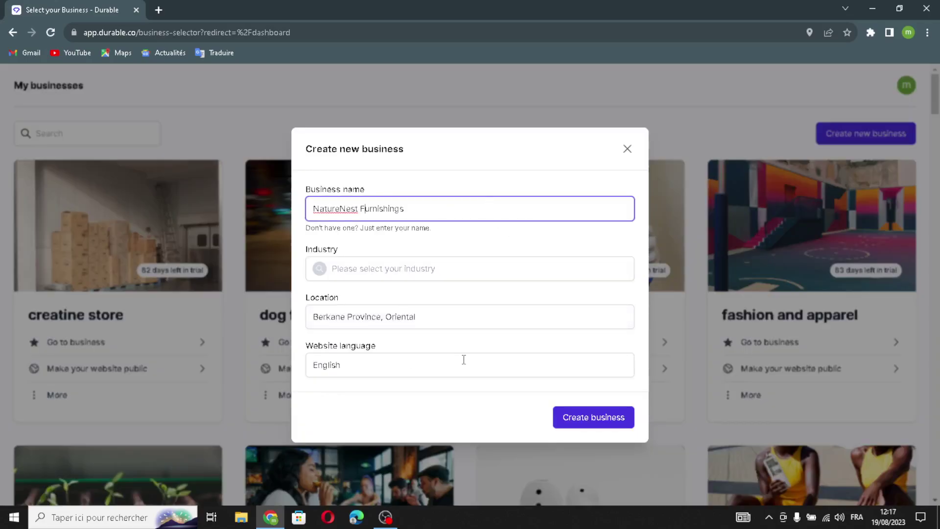
pyautogui.click(452, 267)
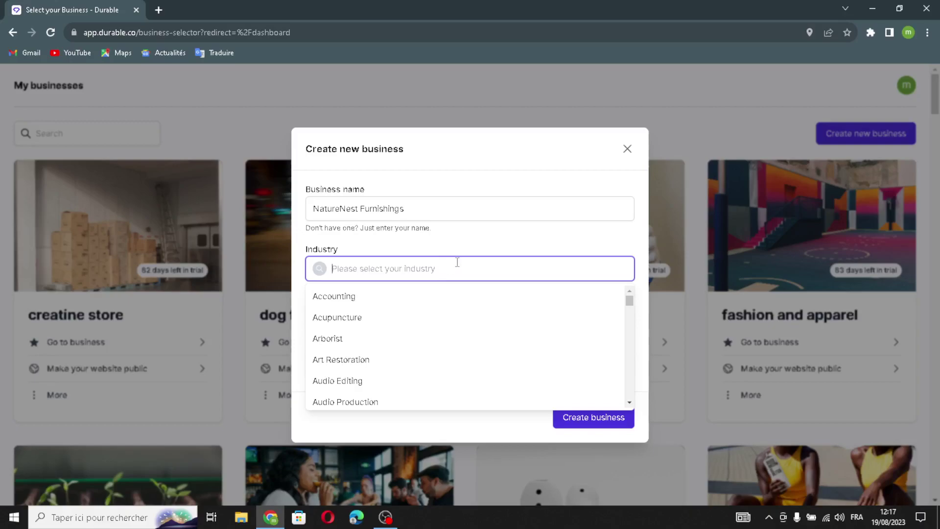
pyautogui.write('unique out')
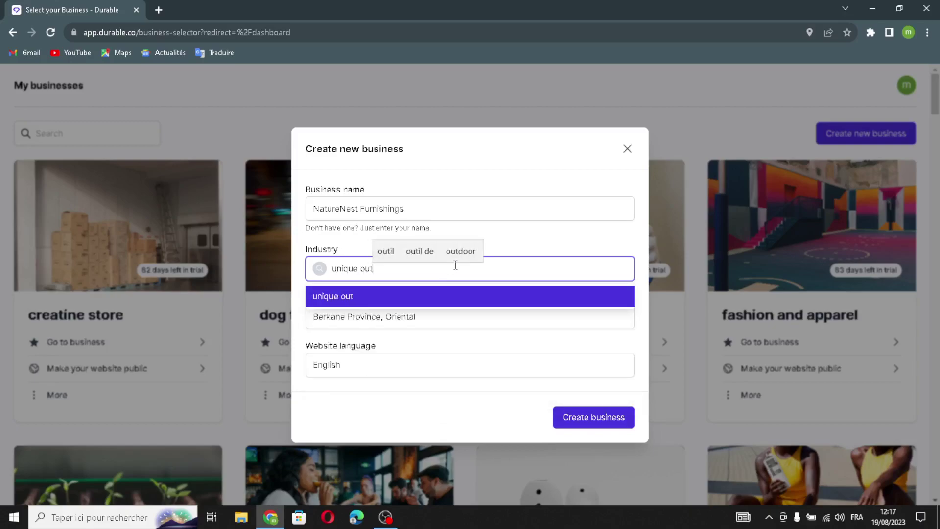
pyautogui.write('doo')
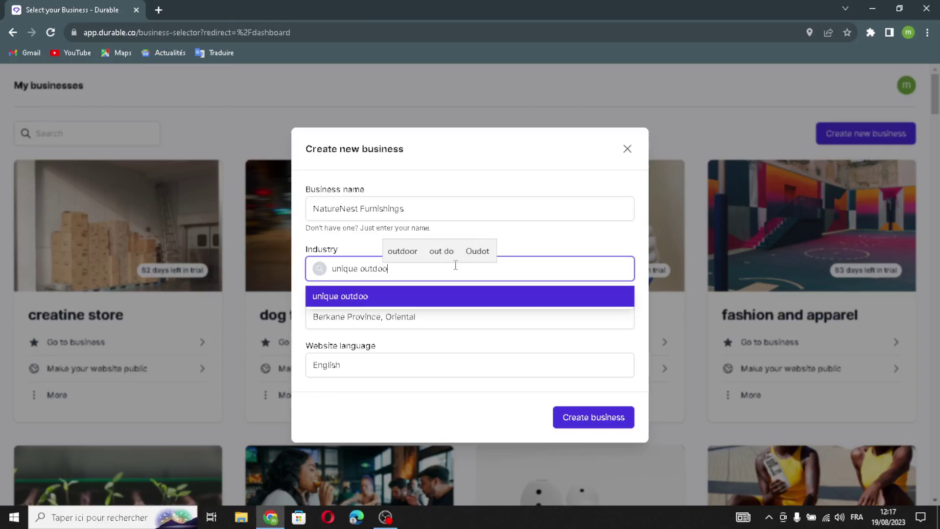
pyautogui.write('r fur')
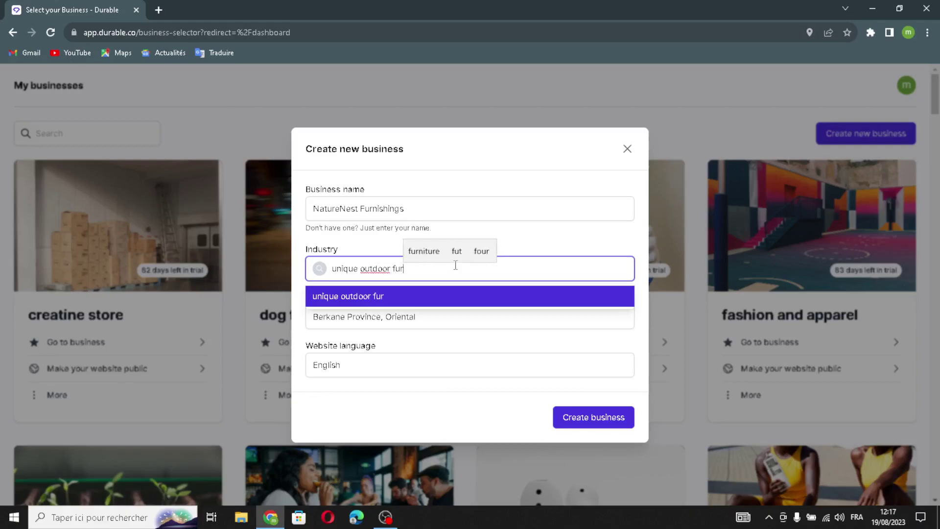
pyautogui.write('nitu')
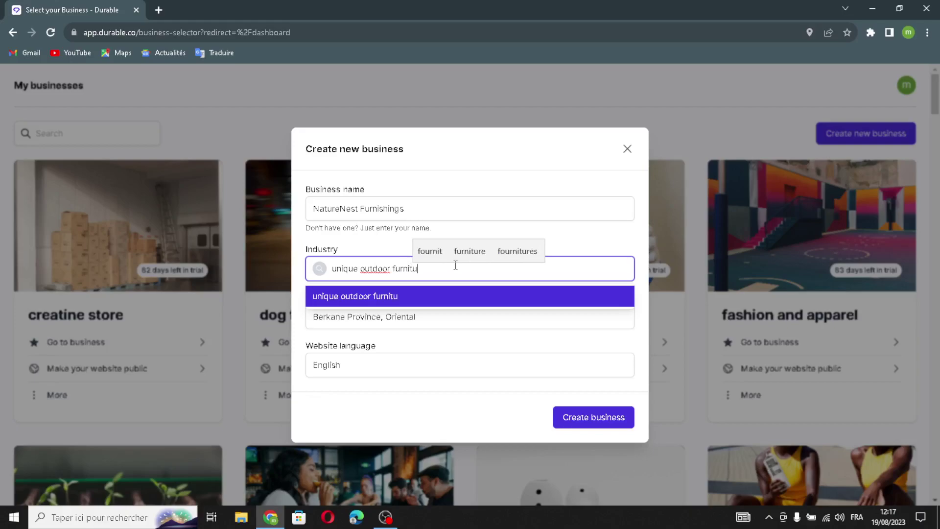
pyautogui.write('re design')
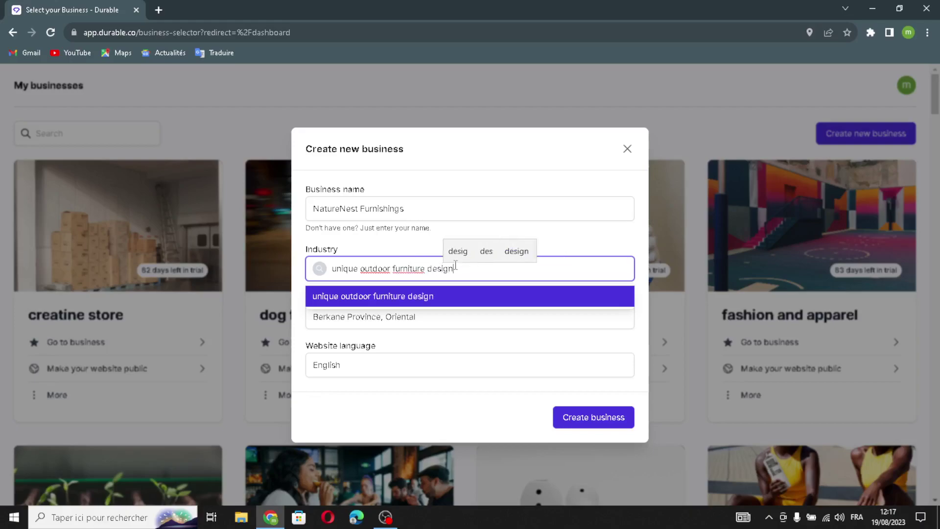
pyautogui.click(351, 333)
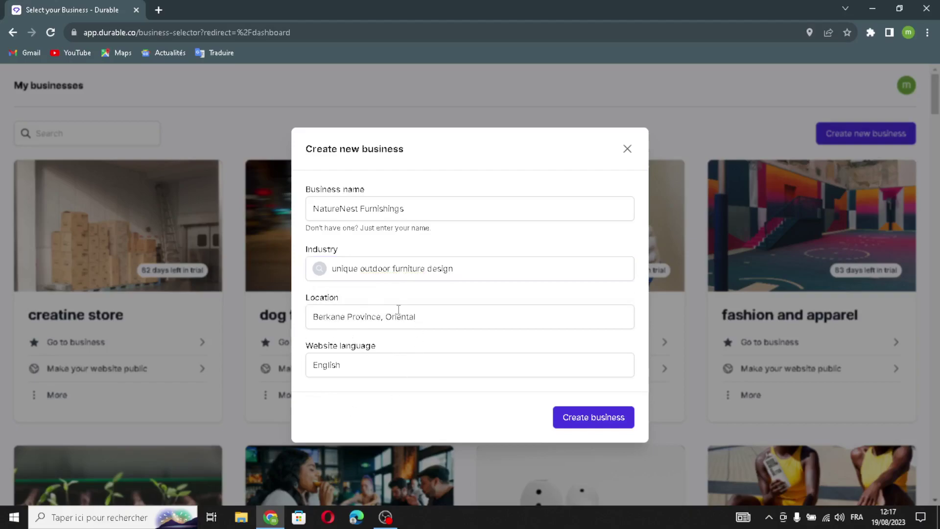
pyautogui.click(574, 424)
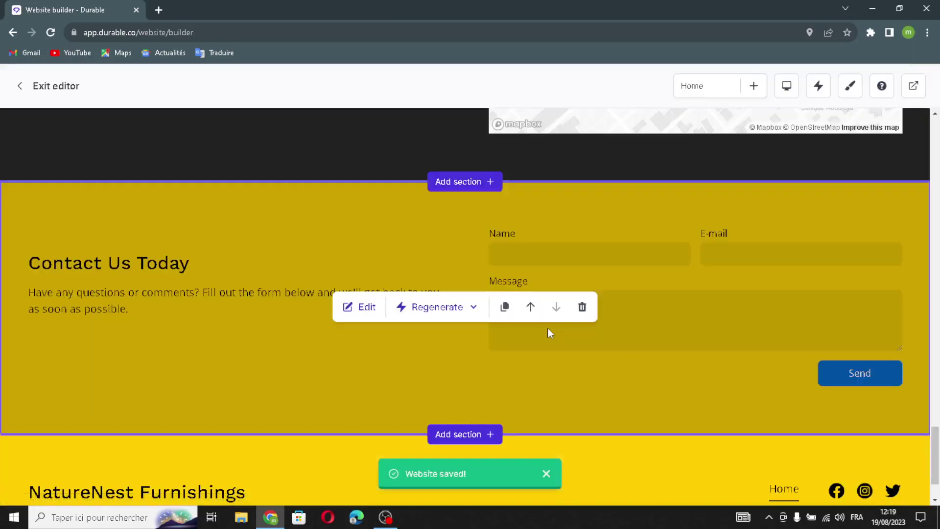
# Open the Header settings for the NatureNest Furnishings site header
pyautogui.scroll(20, 600, 347)
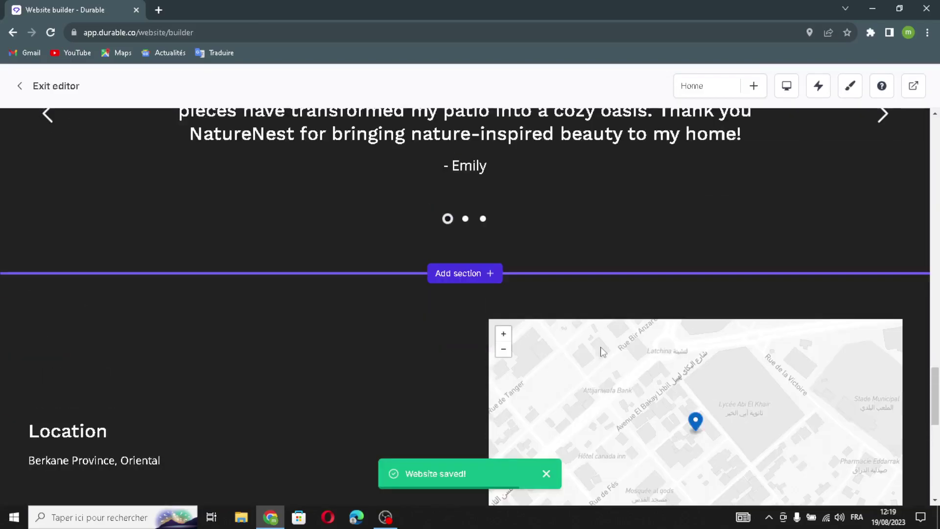
pyautogui.scroll(15, 600, 347)
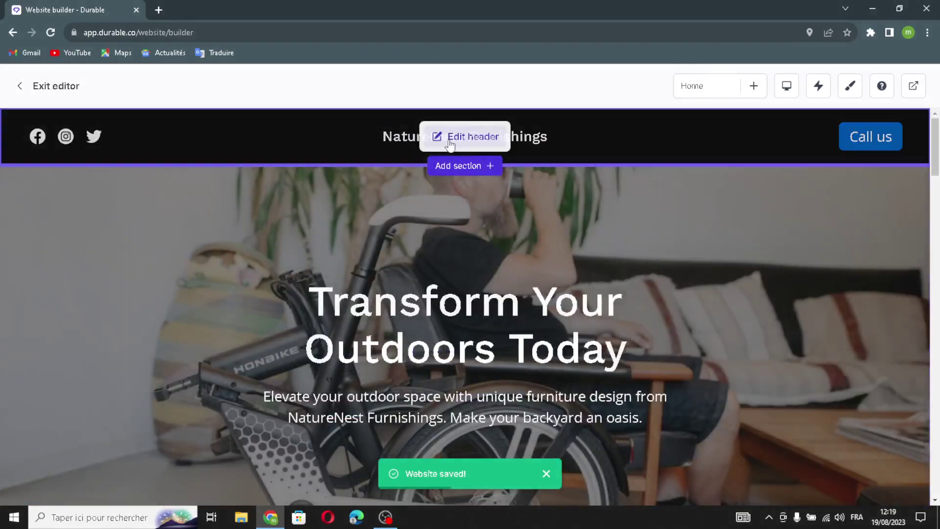
pyautogui.click(451, 143)
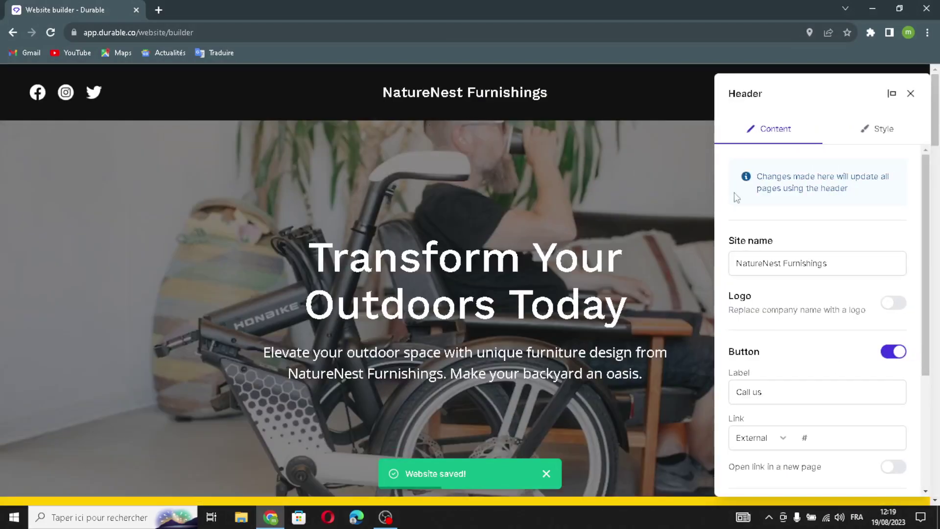
# Turn on the header logo option and check the 'Call us' button label and # link
pyautogui.click(850, 268)
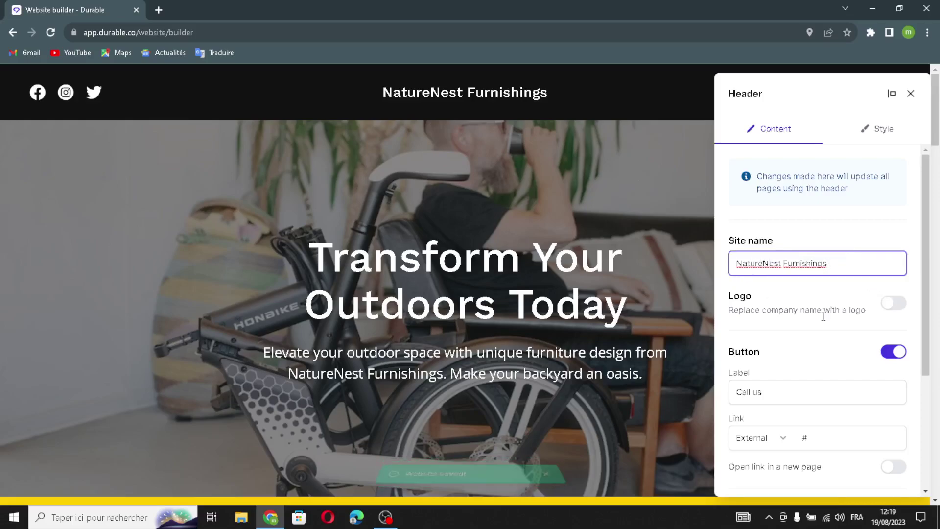
pyautogui.click(893, 302)
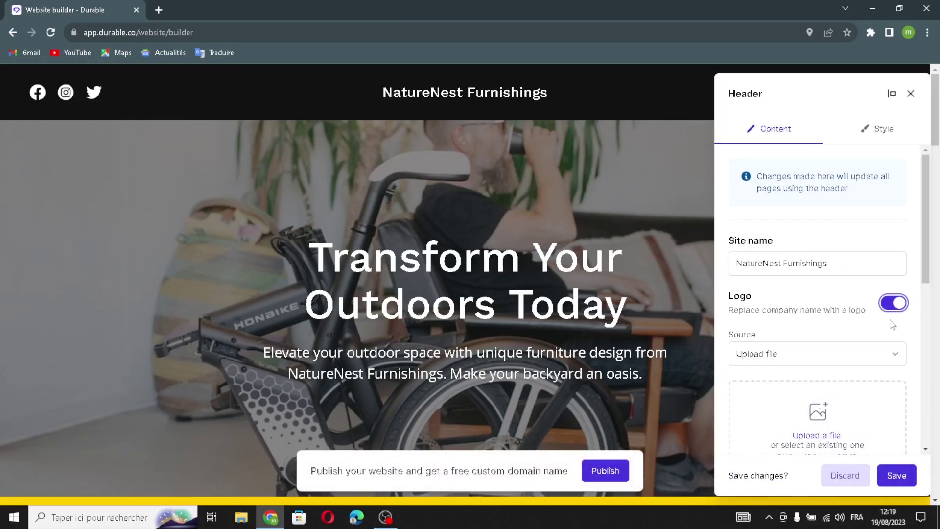
pyautogui.scroll(-3, 897, 321)
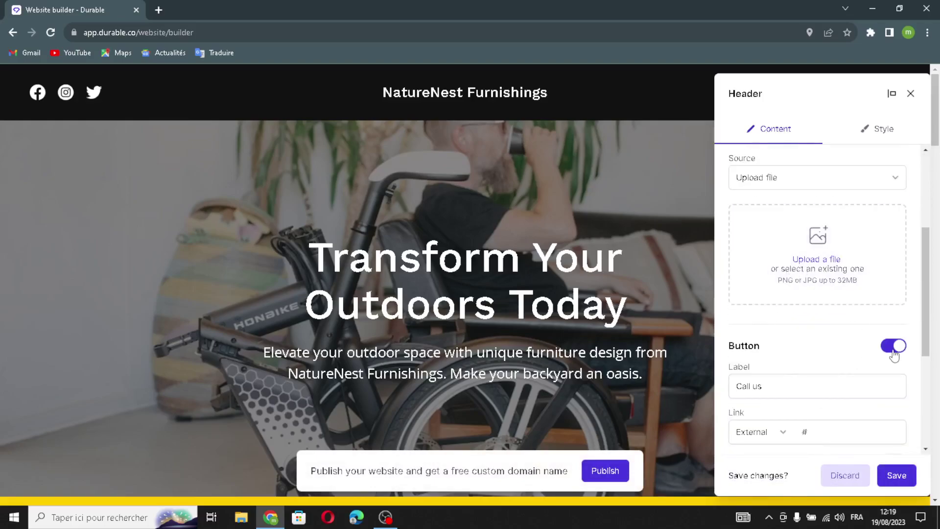
pyautogui.tripleClick(793, 384)
pyautogui.click(794, 394)
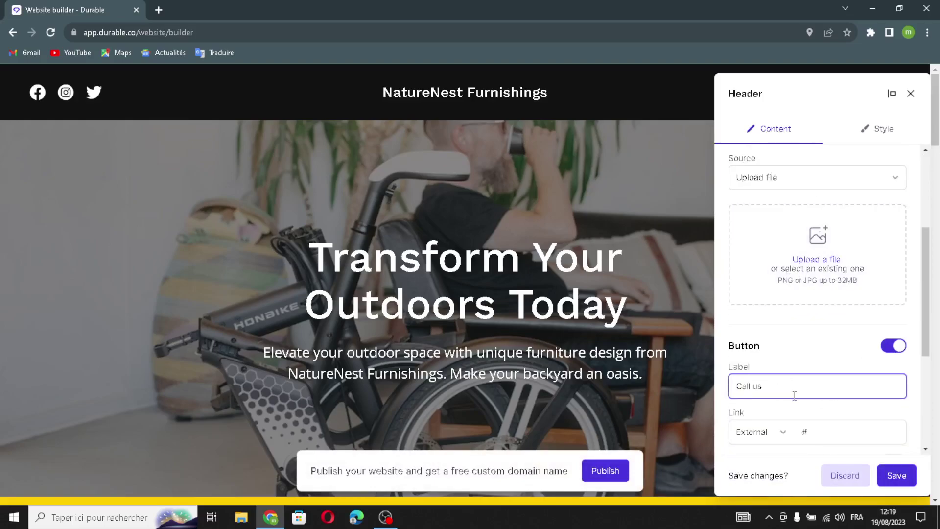
pyautogui.scroll(-1, 795, 395)
pyautogui.click(858, 373)
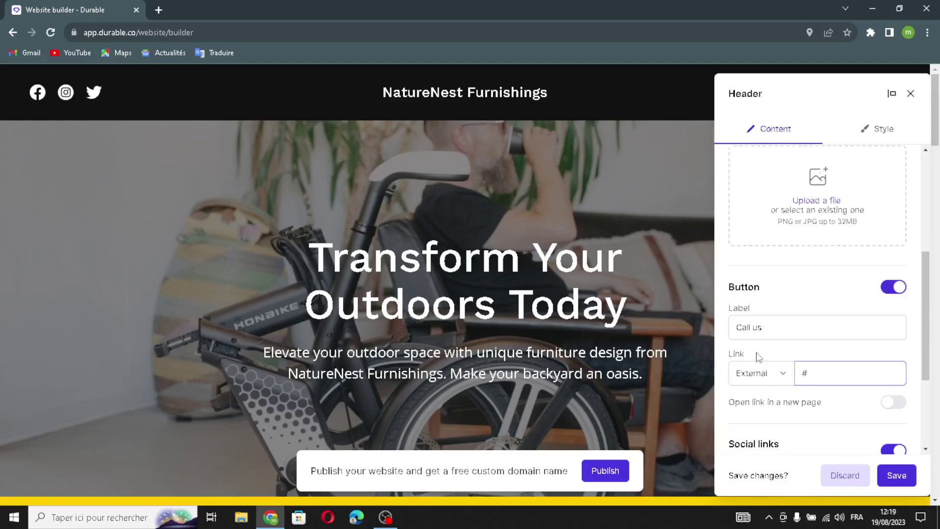
# Try adding a social channel, then cancel, keeping the facebook, instagram and twitter links
pyautogui.scroll(-1, 850, 420)
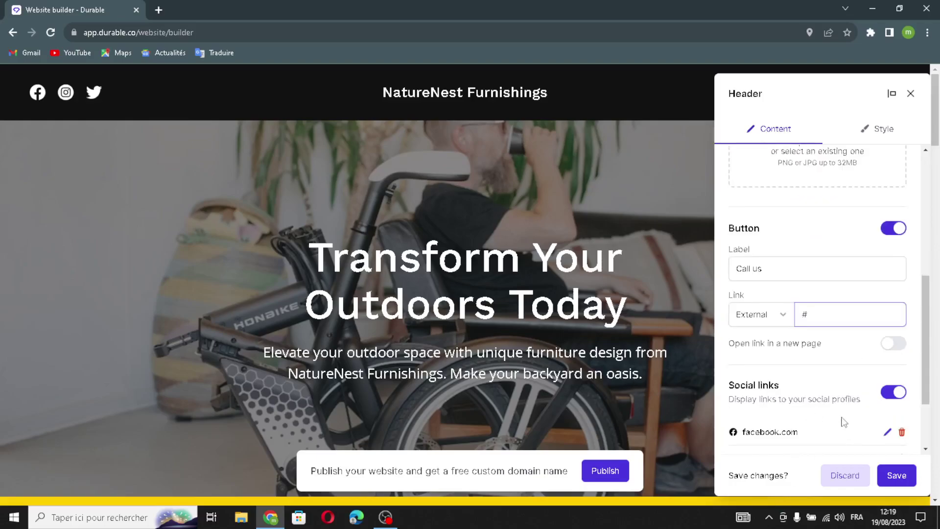
pyautogui.scroll(-1, 764, 381)
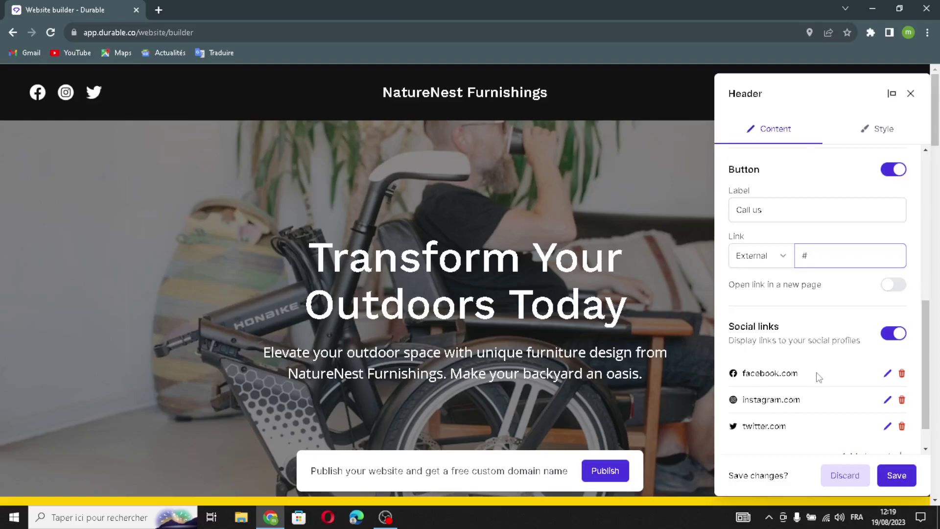
pyautogui.scroll(-1, 818, 376)
pyautogui.click(898, 420)
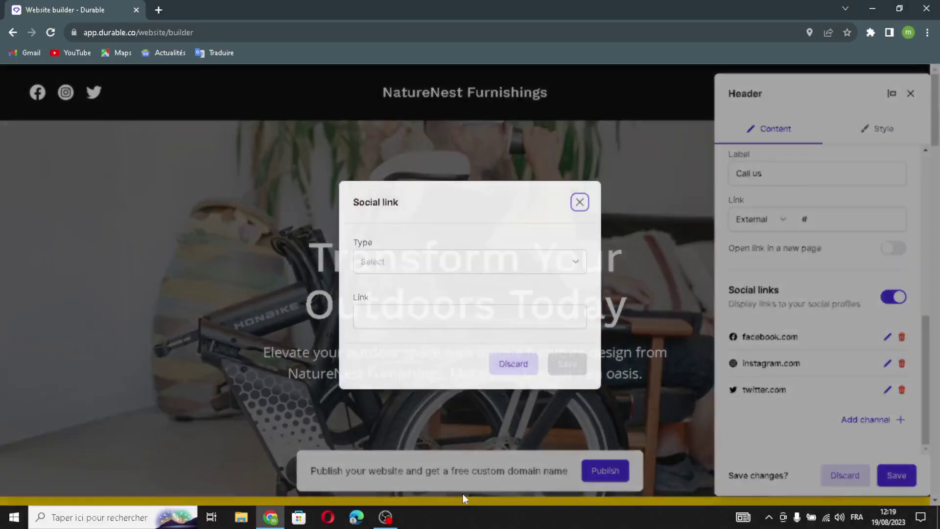
pyautogui.click(390, 262)
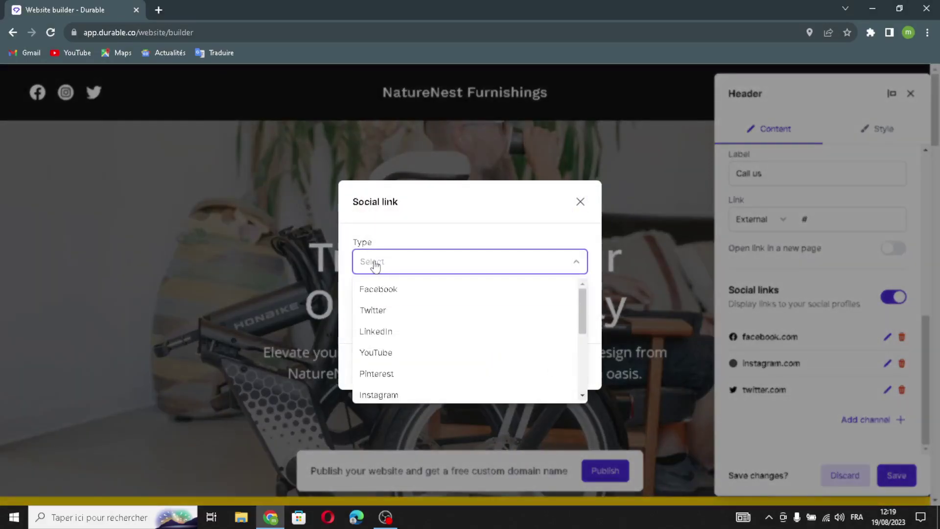
pyautogui.click(375, 264)
pyautogui.click(378, 324)
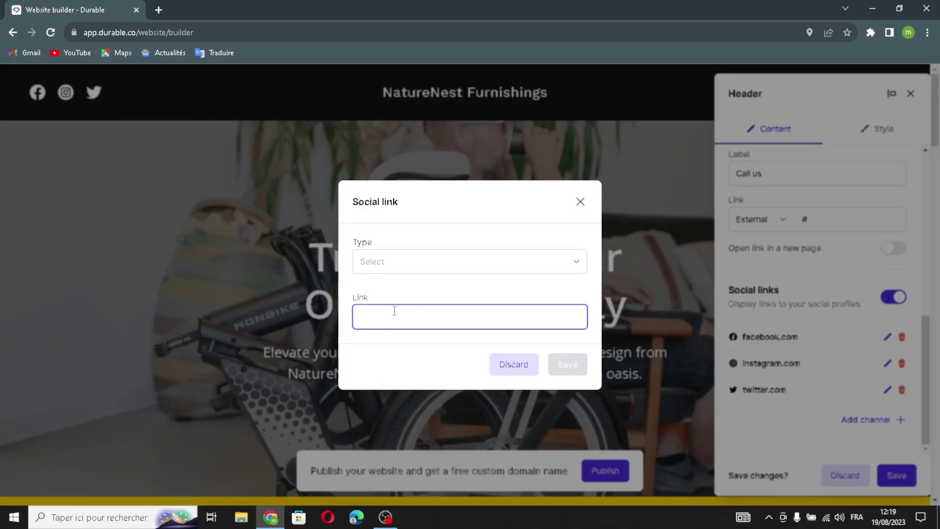
pyautogui.click(580, 201)
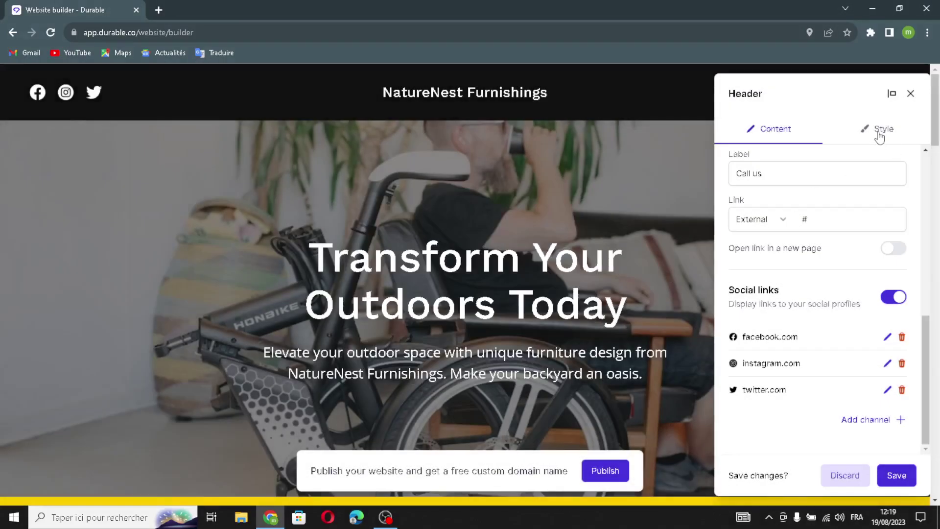
pyautogui.click(879, 137)
# Keep the header's social icons at Large size with no shape
pyautogui.scroll(5, 824, 377)
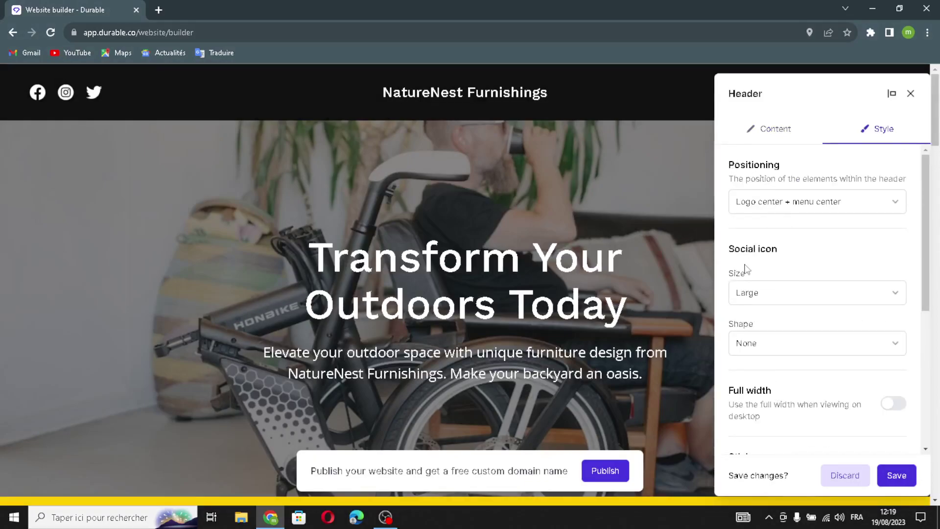
pyautogui.click(781, 293)
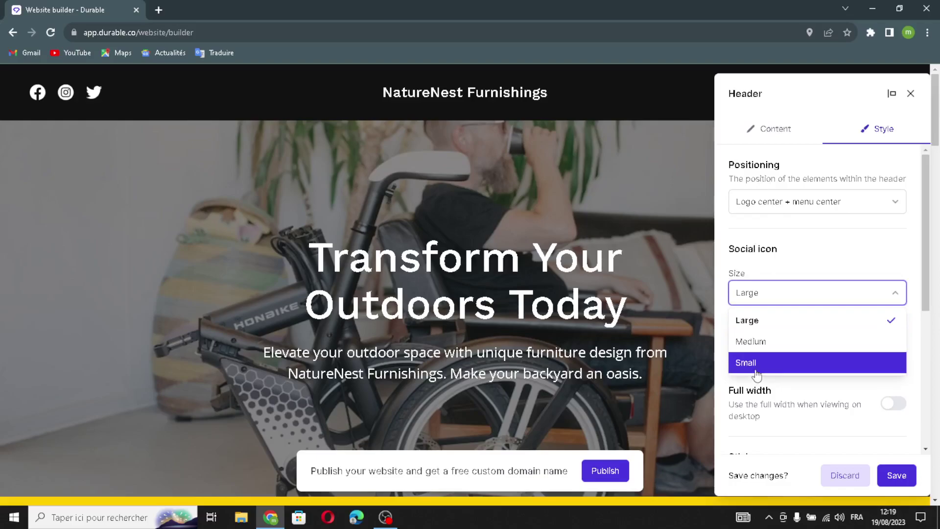
pyautogui.click(785, 303)
pyautogui.scroll(-1, 770, 369)
pyautogui.click(768, 292)
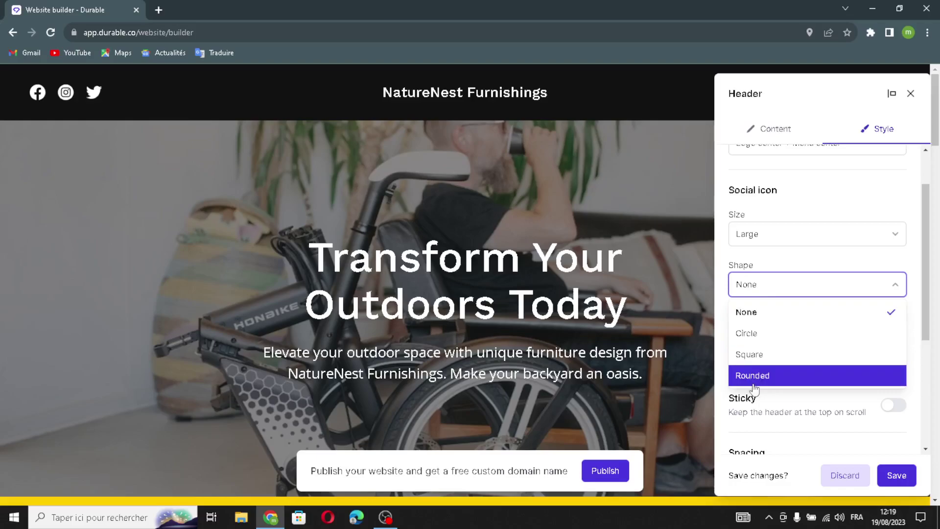
pyautogui.click(763, 402)
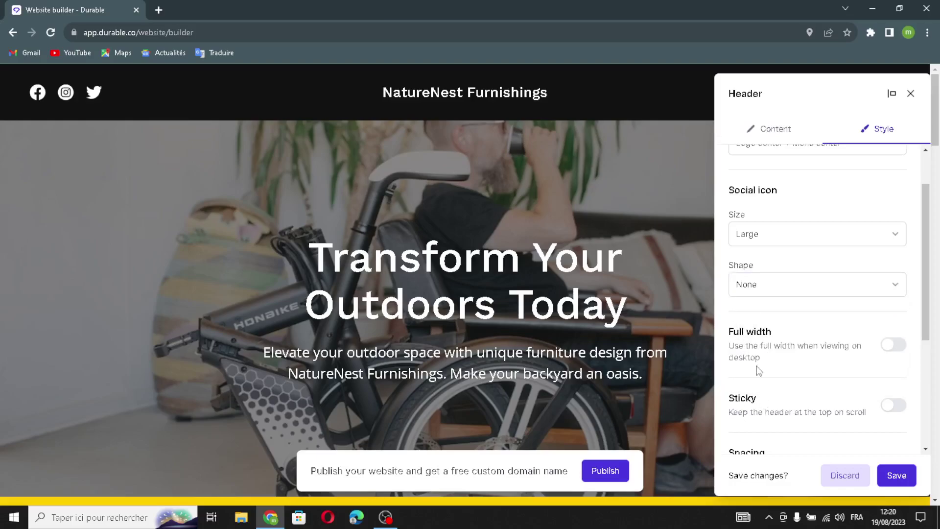
# Keep the header's Medium top spacing and save the header style changes
pyautogui.scroll(-1, 772, 357)
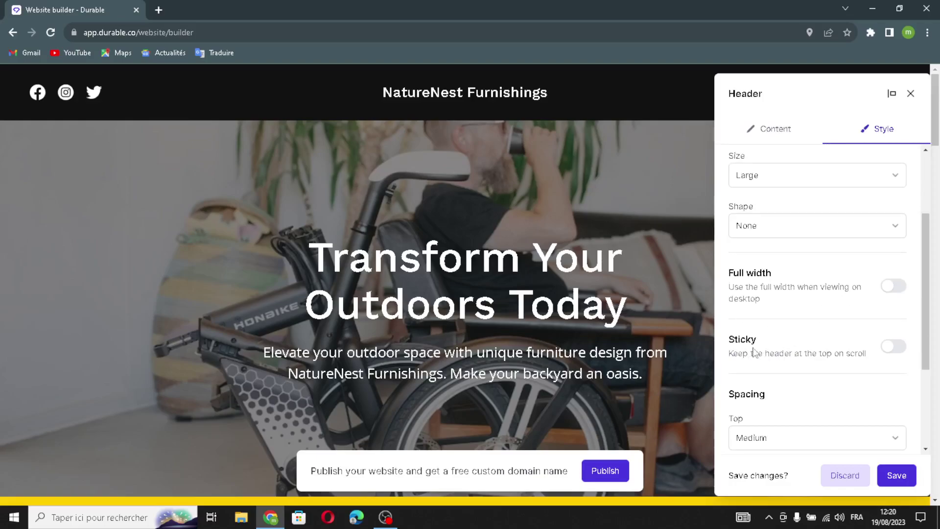
pyautogui.scroll(-1, 752, 351)
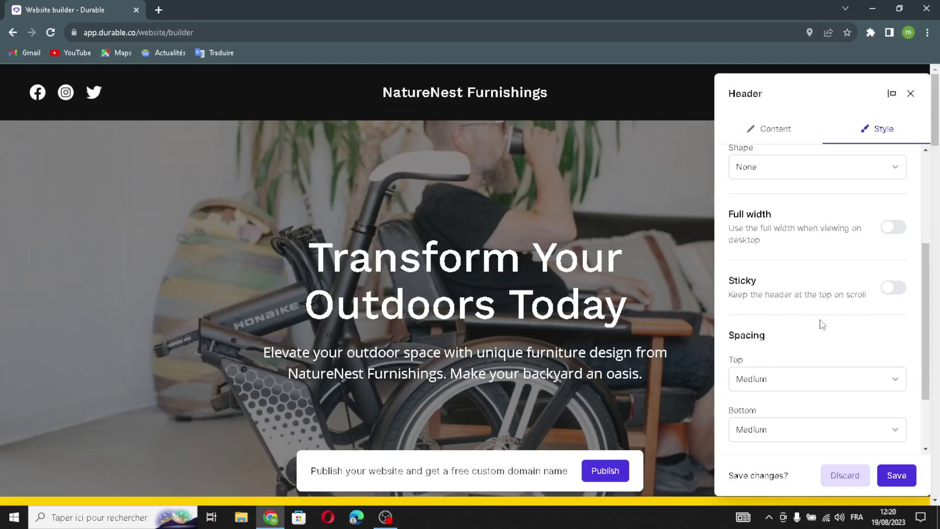
pyautogui.scroll(-1, 822, 325)
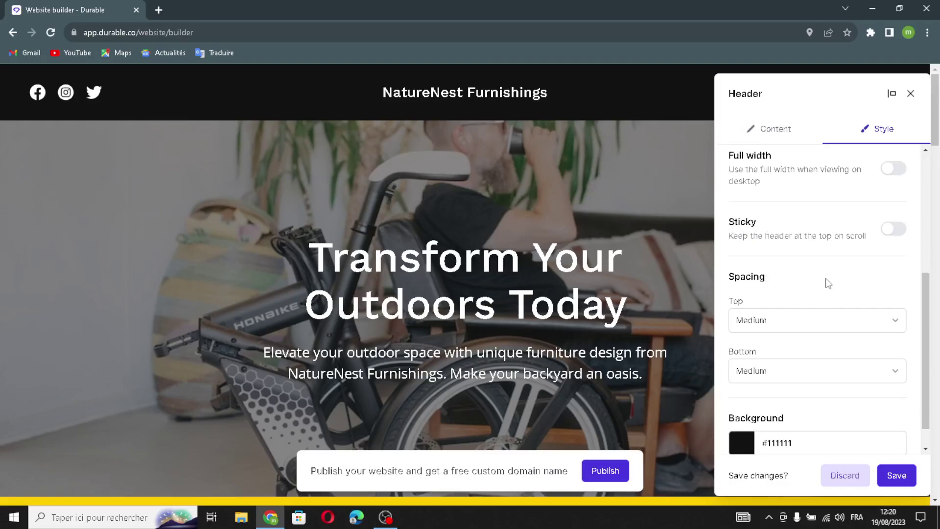
pyautogui.click(769, 326)
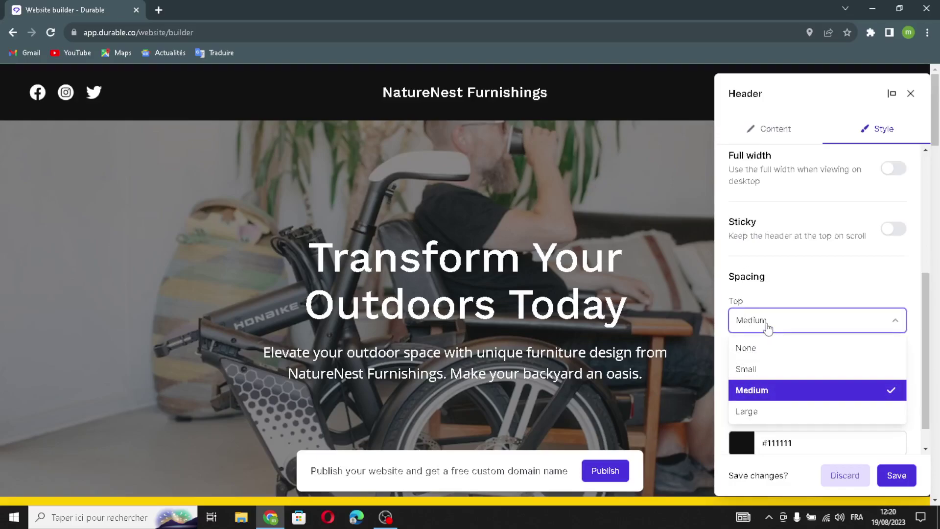
pyautogui.click(769, 326)
pyautogui.scroll(-1, 773, 370)
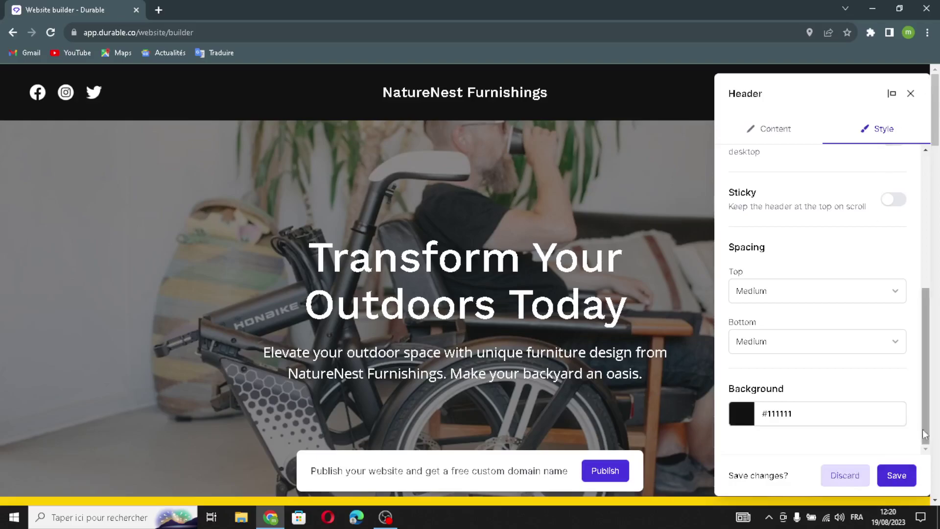
pyautogui.click(896, 476)
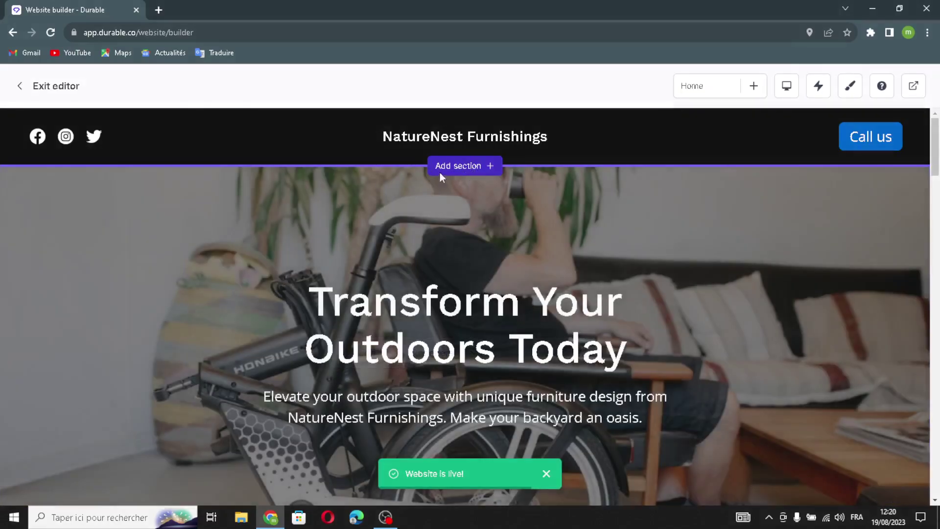
pyautogui.click(456, 167)
# Regenerate the banner heading to 'Experience Unique Outdoor Furniture with NatureNest Furnishings'
pyautogui.scroll(-4, 544, 418)
pyautogui.scroll(5, 536, 318)
pyautogui.click(669, 148)
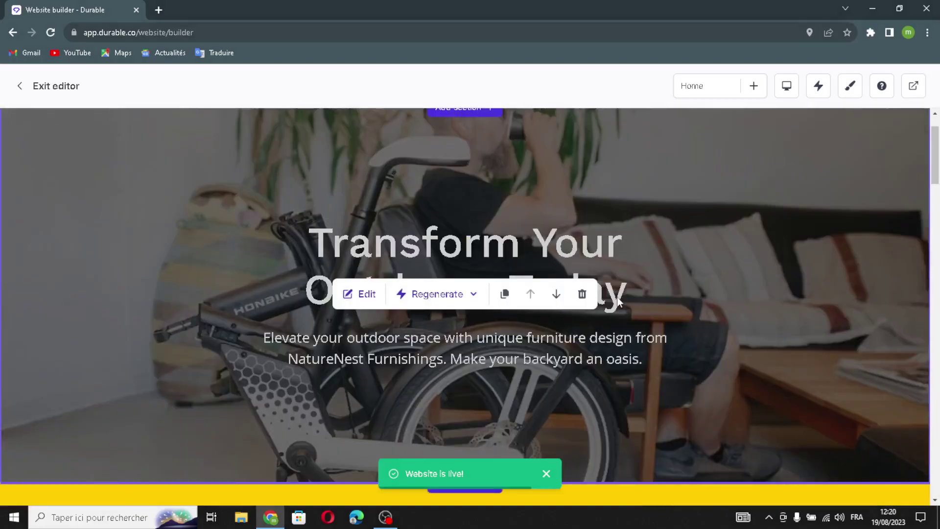
pyautogui.click(357, 292)
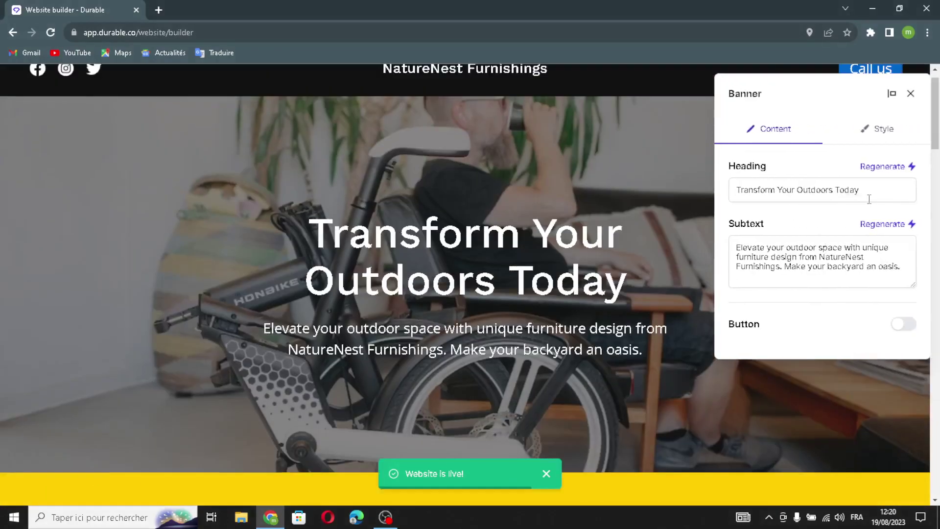
pyautogui.moveTo(862, 191); pyautogui.dragTo(689, 207)
pyautogui.click(903, 197)
pyautogui.click(889, 167)
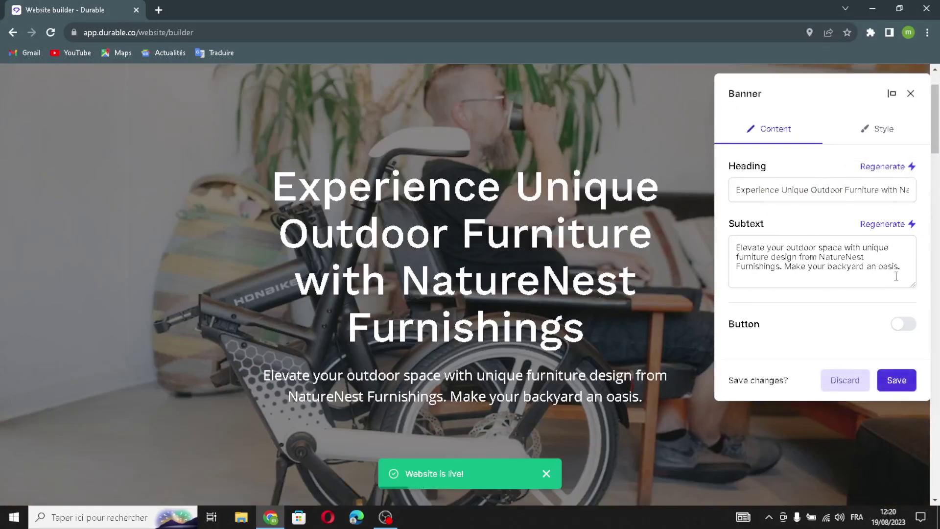
# Regenerate the banner subtext and add a banner button labelled 'Button'
pyautogui.moveTo(897, 272); pyautogui.dragTo(713, 248)
pyautogui.click(903, 278)
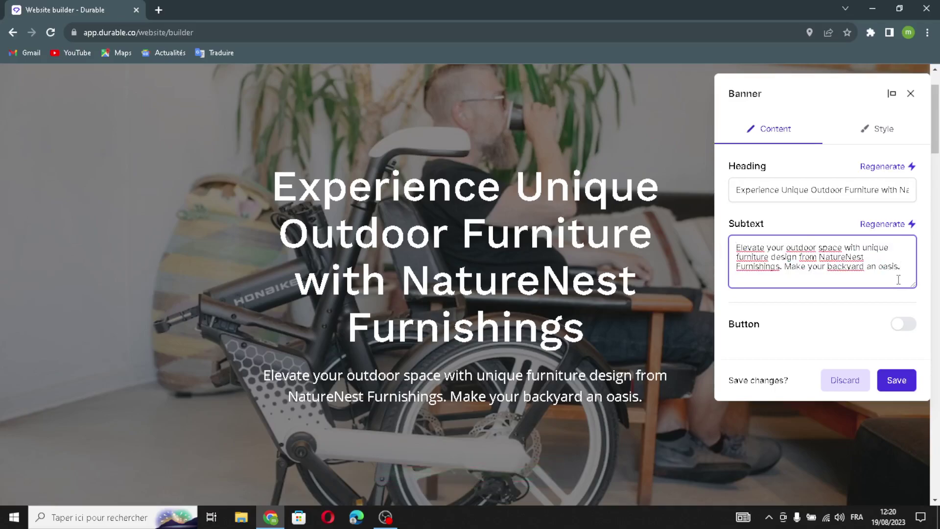
pyautogui.click(883, 223)
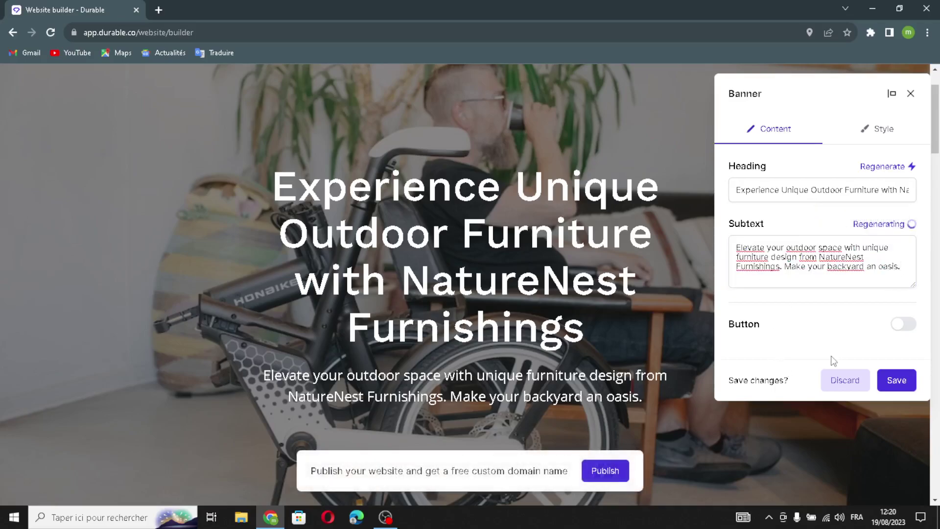
pyautogui.click(902, 324)
pyautogui.doubleClick(744, 363)
pyautogui.click(775, 364)
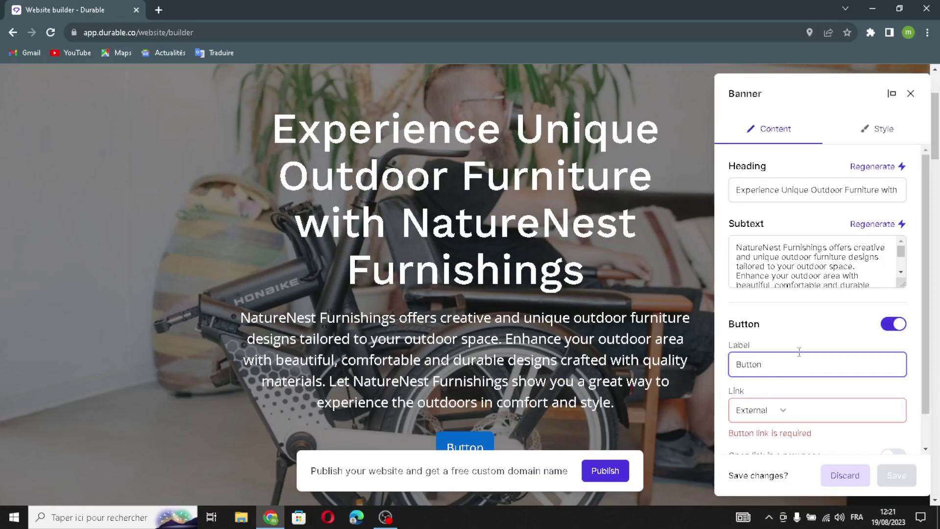
pyautogui.click(825, 409)
# Keep the banner's top and bottom spacing at Large
pyautogui.scroll(-1, 826, 411)
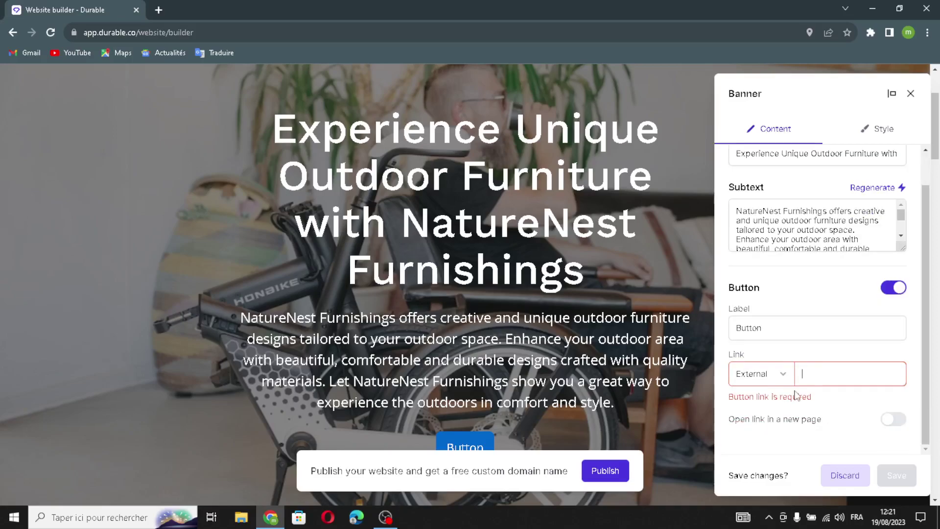
pyautogui.click(884, 127)
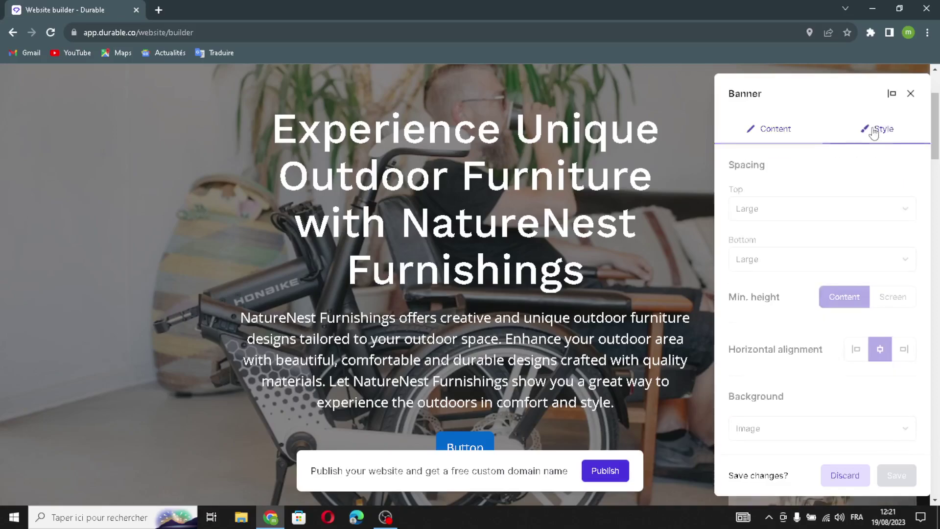
pyautogui.click(787, 211)
pyautogui.click(761, 211)
pyautogui.click(757, 265)
pyautogui.click(772, 348)
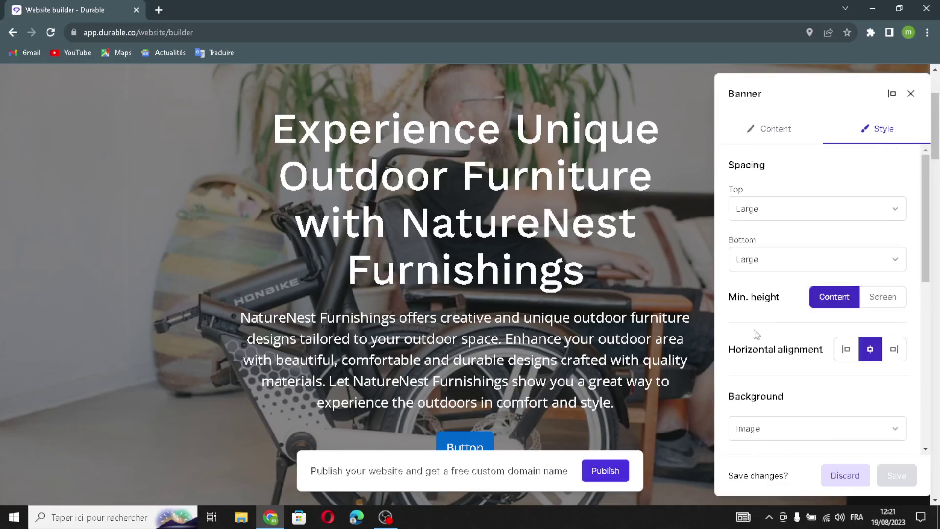
# Turn on Combine with header for the banner and apply the changes
pyautogui.scroll(-2, 810, 367)
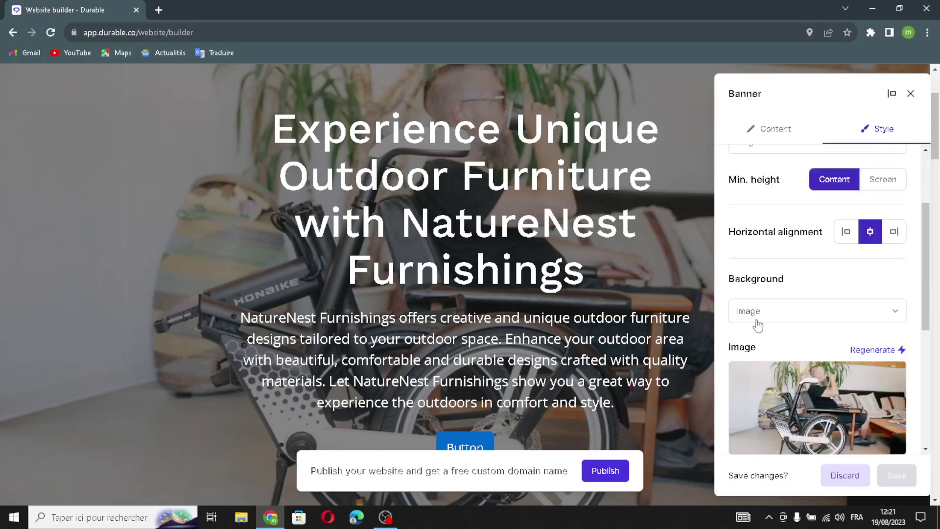
pyautogui.scroll(-4, 782, 370)
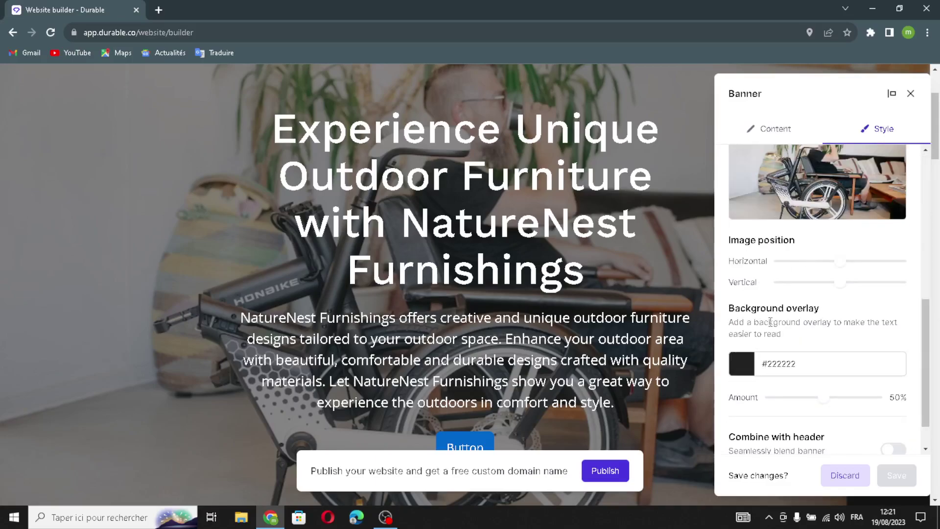
pyautogui.scroll(-1, 807, 350)
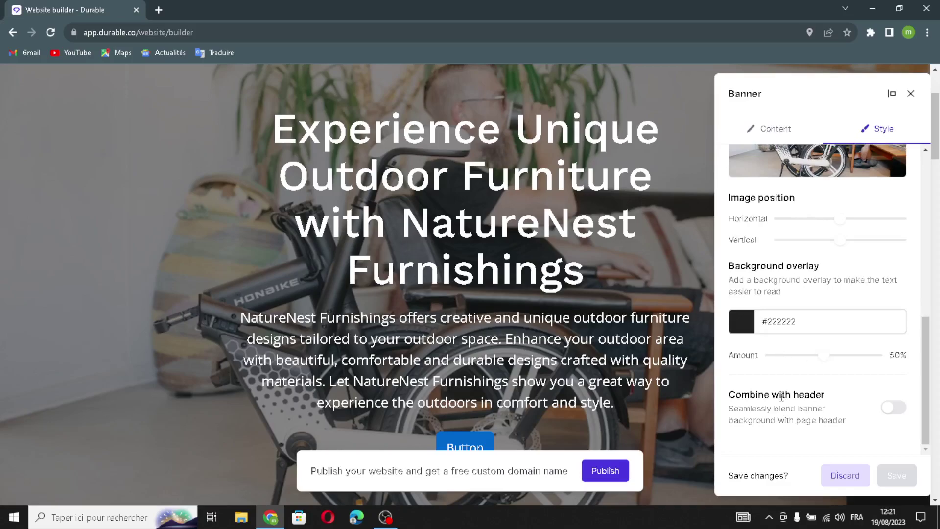
pyautogui.click(892, 407)
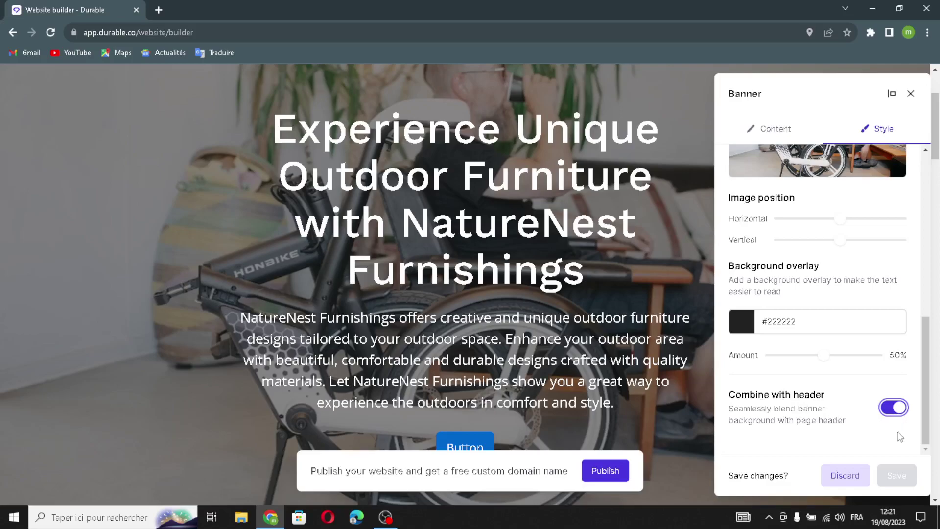
pyautogui.click(910, 93)
pyautogui.click(558, 323)
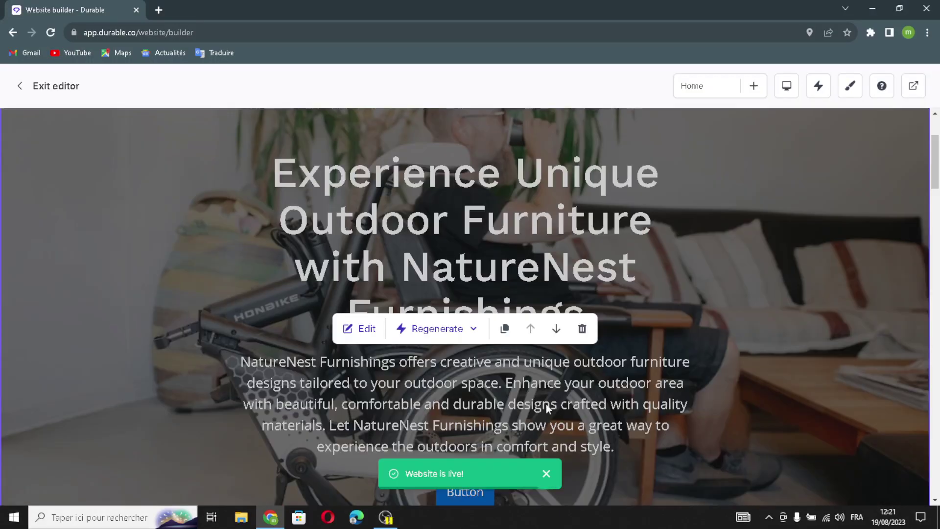
pyautogui.scroll(-7, 545, 409)
# Generate a new set of images for the Our Work gallery
pyautogui.scroll(-3, 431, 391)
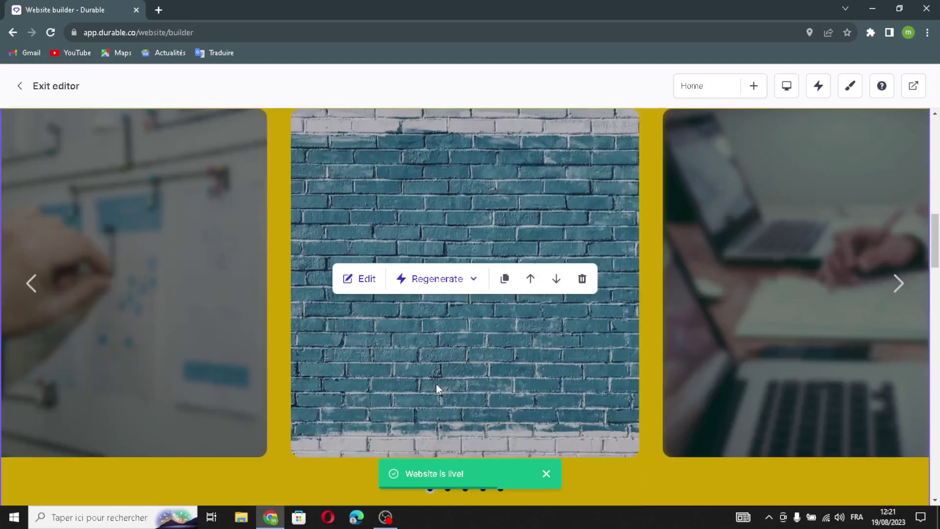
pyautogui.click(351, 221)
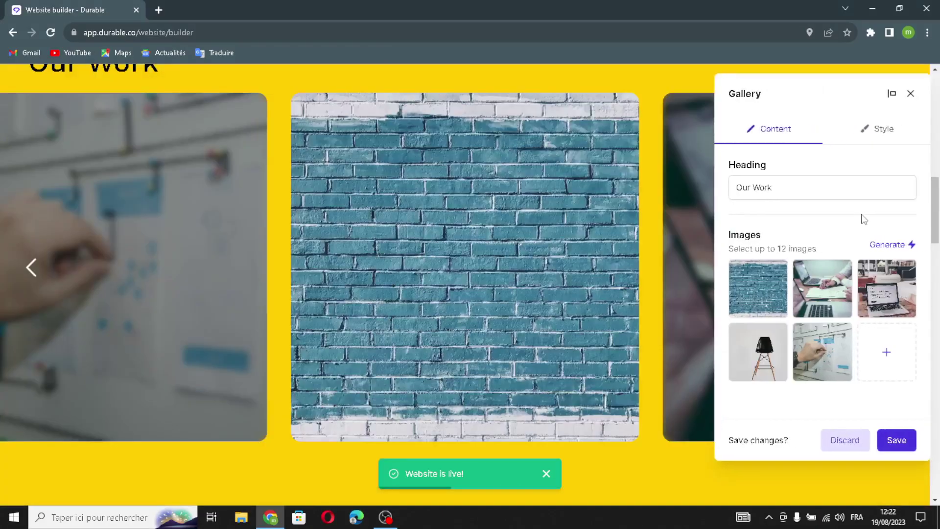
pyautogui.click(822, 186)
pyautogui.click(821, 185)
pyautogui.click(874, 243)
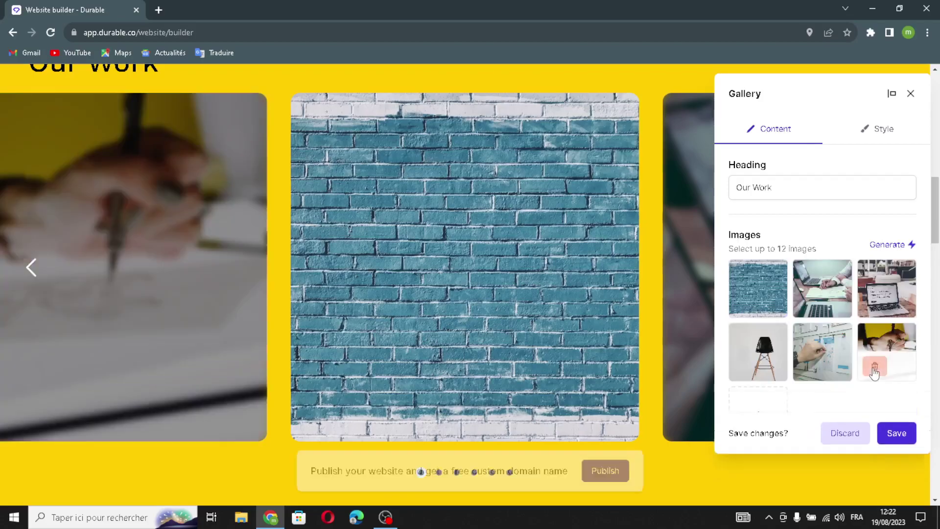
# Add the Shutterstock tree-and-sunshade photo to the gallery and save
pyautogui.click(766, 434)
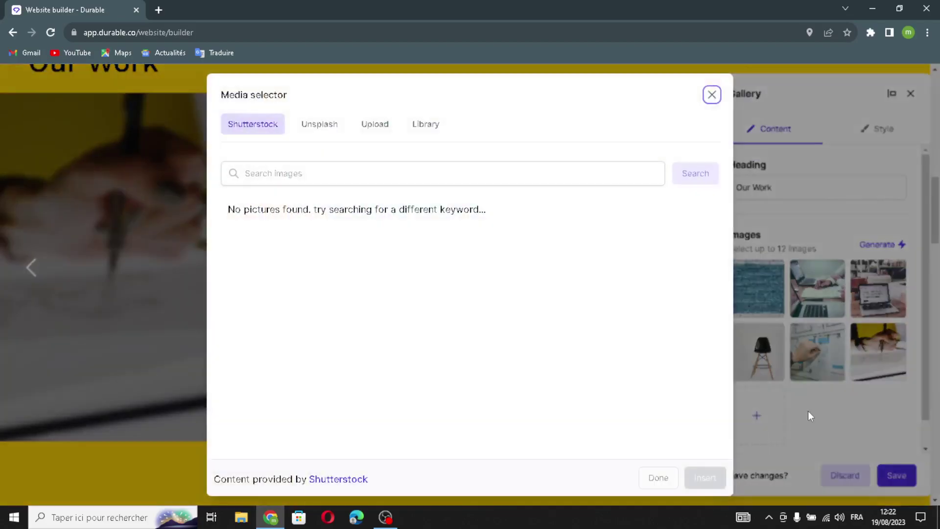
pyautogui.click(375, 123)
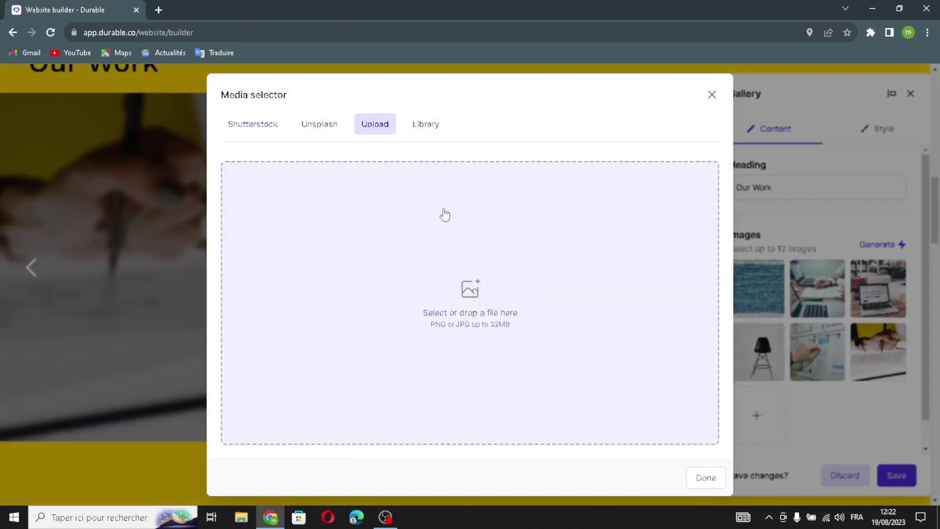
pyautogui.click(159, 10)
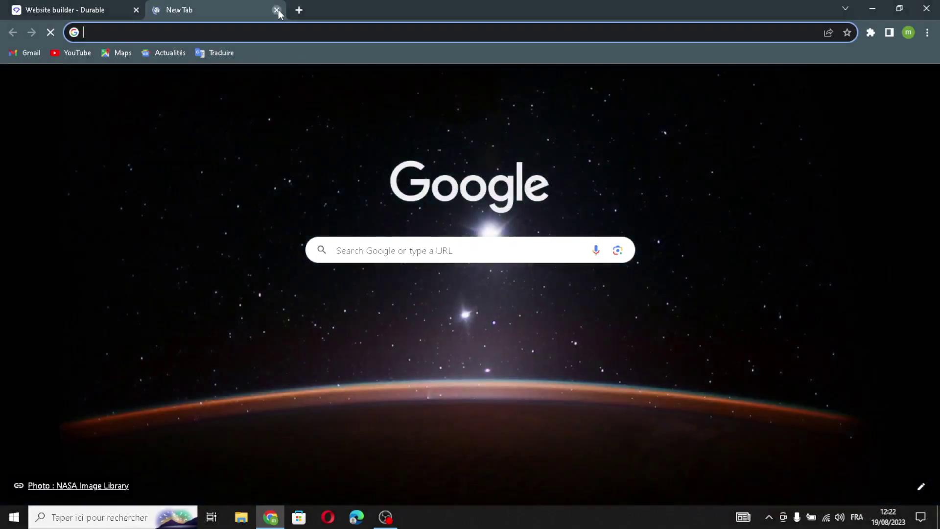
pyautogui.click(277, 10)
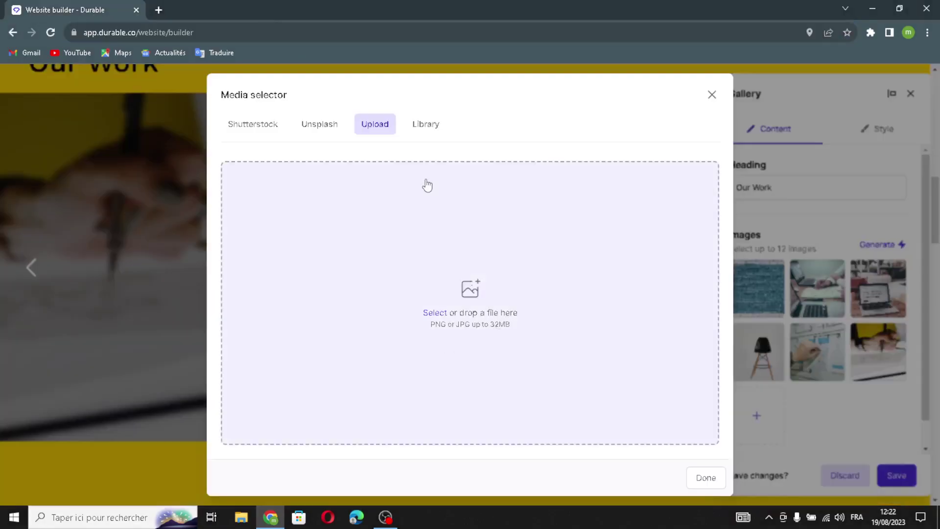
pyautogui.click(423, 126)
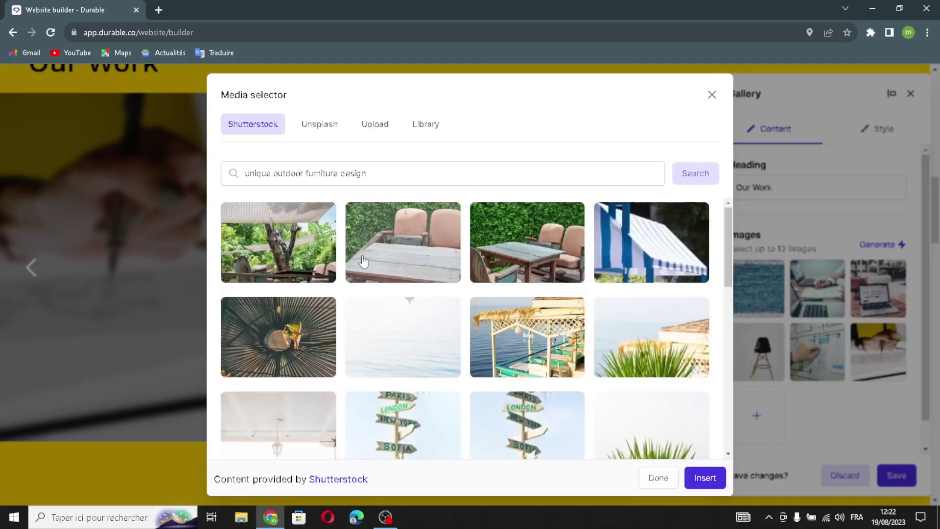
pyautogui.click(272, 277)
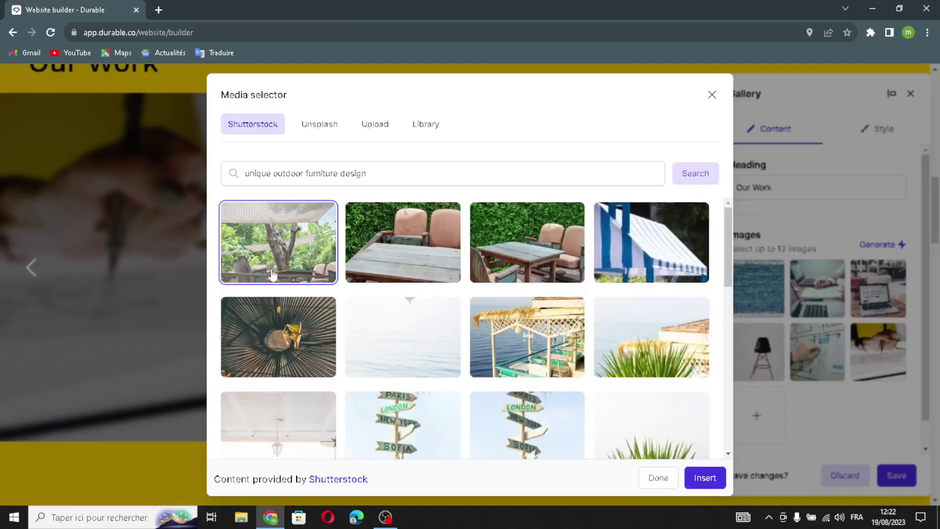
pyautogui.click(718, 482)
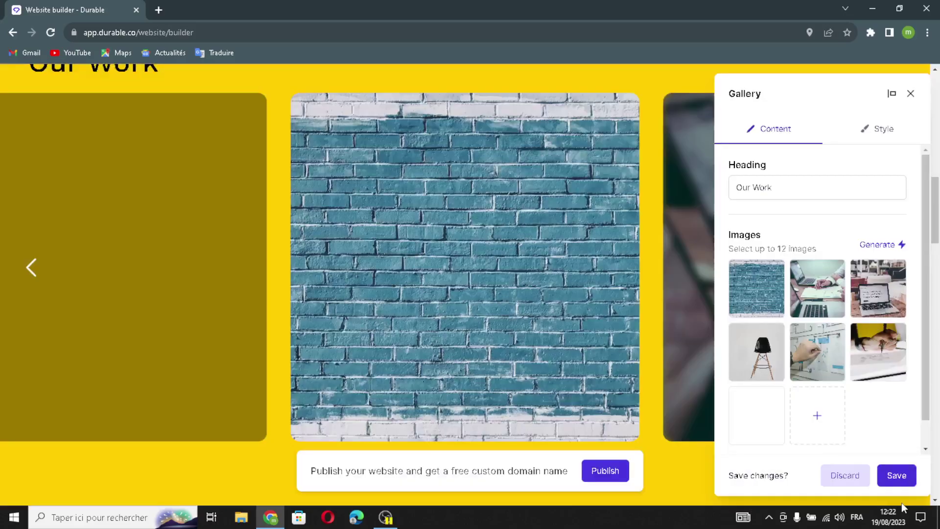
pyautogui.click(898, 486)
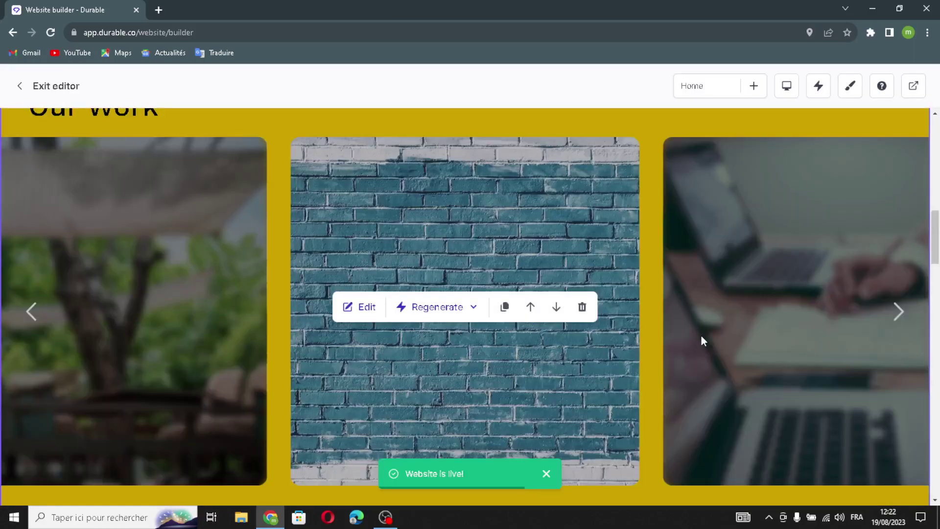
pyautogui.scroll(-10, 700, 334)
# Left-align the About us heading and paragraph, keep Small spacing, and save
pyautogui.scroll(6, 656, 332)
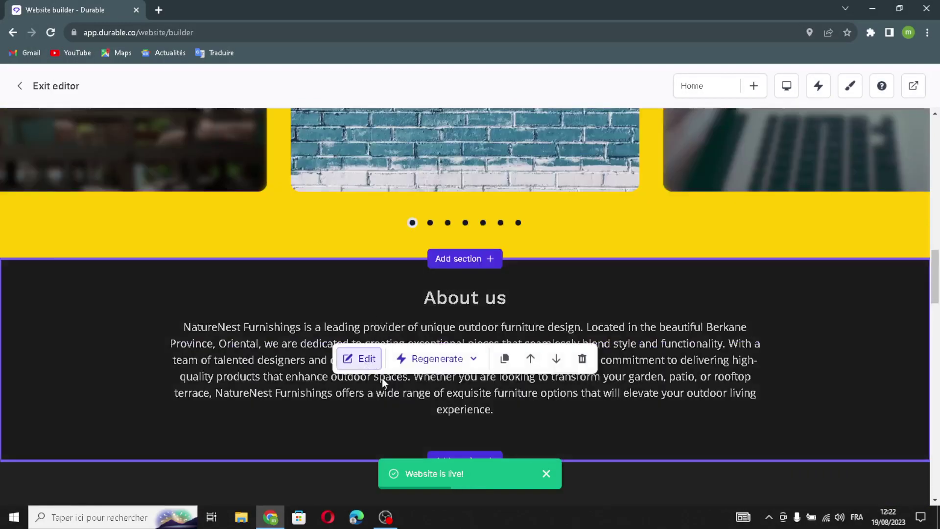
pyautogui.click(383, 382)
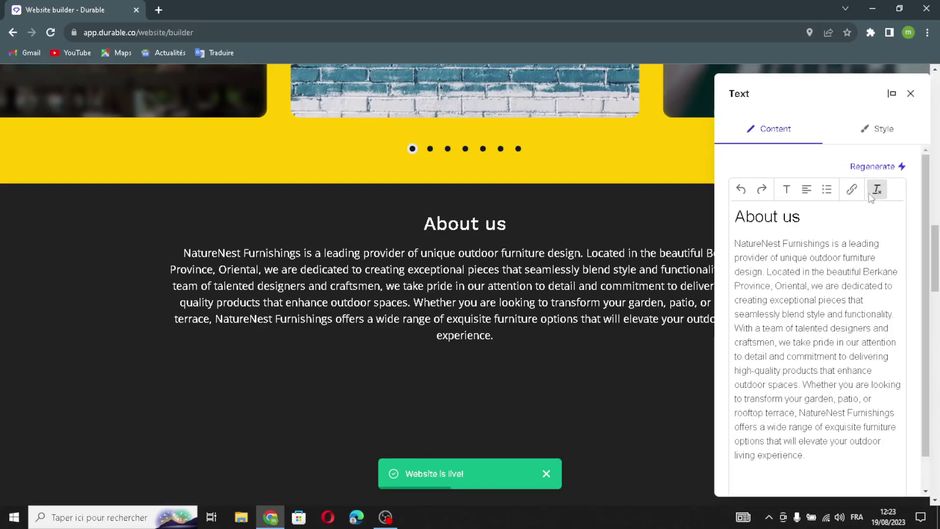
pyautogui.scroll(-1, 835, 343)
pyautogui.scroll(1, 836, 343)
pyautogui.click(877, 132)
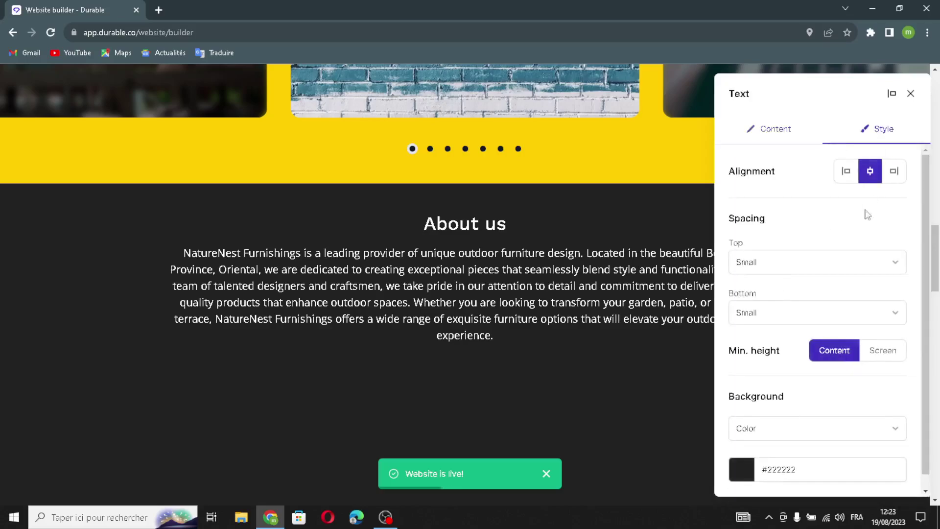
pyautogui.click(894, 171)
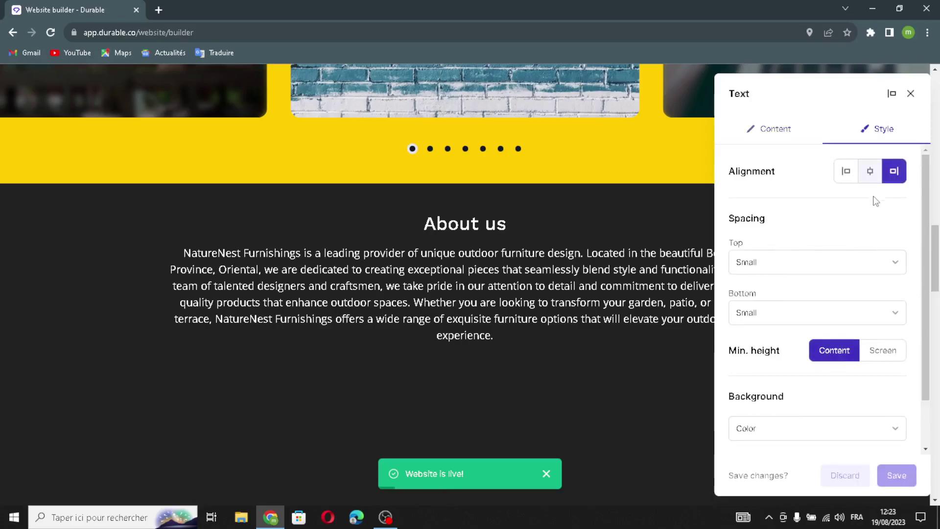
pyautogui.click(846, 171)
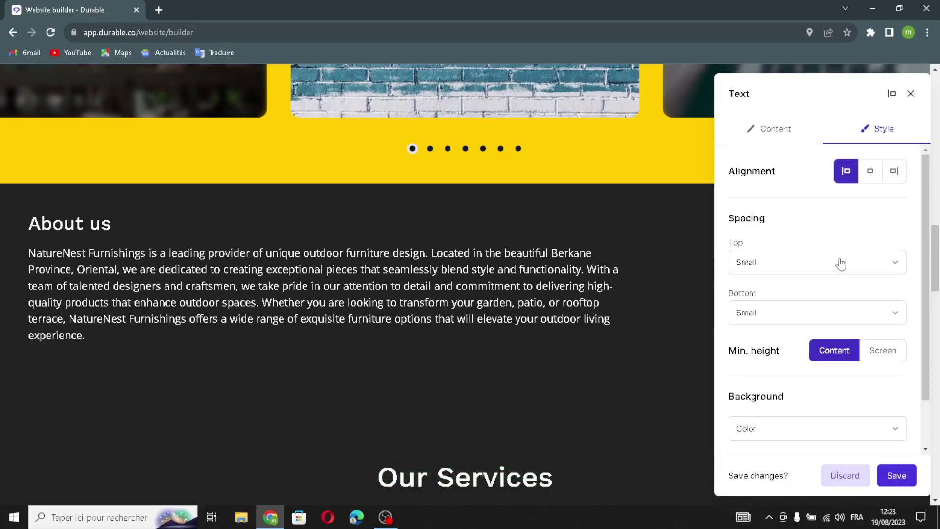
pyautogui.click(774, 262)
pyautogui.click(766, 310)
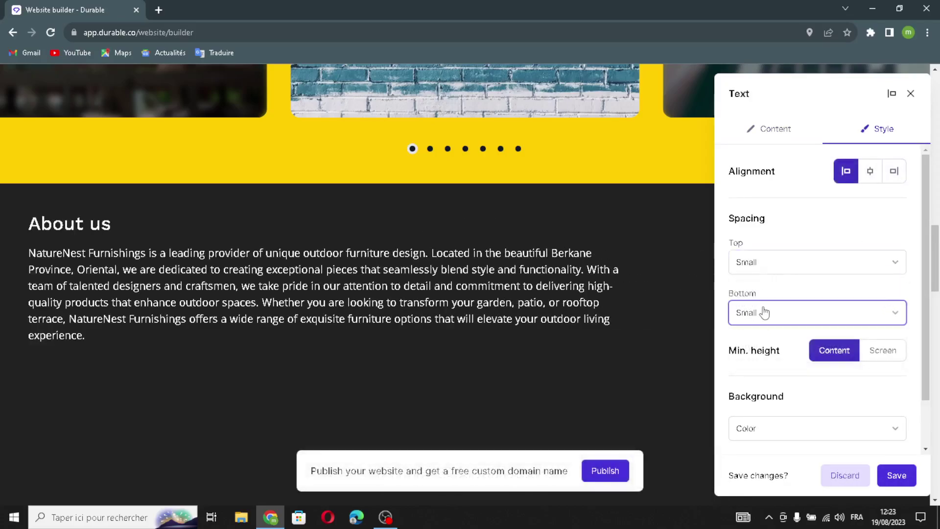
pyautogui.click(765, 312)
pyautogui.scroll(-1, 818, 348)
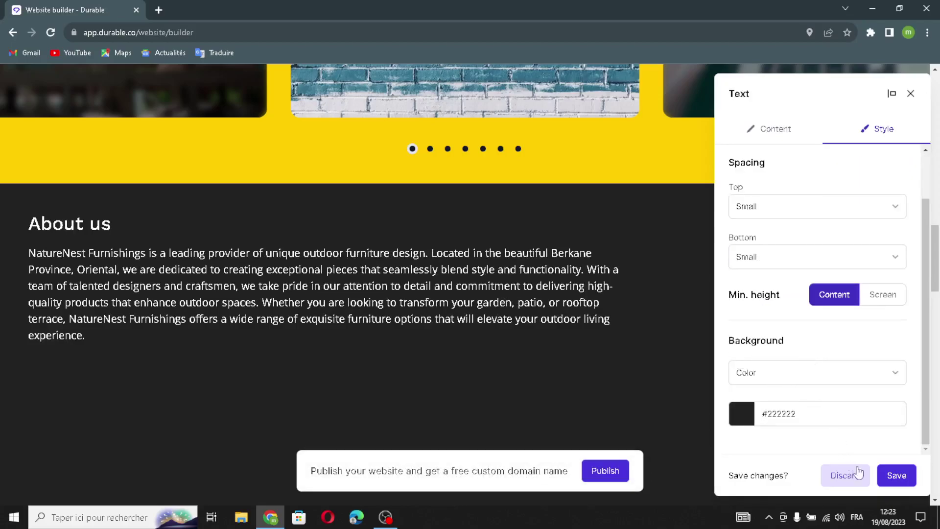
pyautogui.click(896, 476)
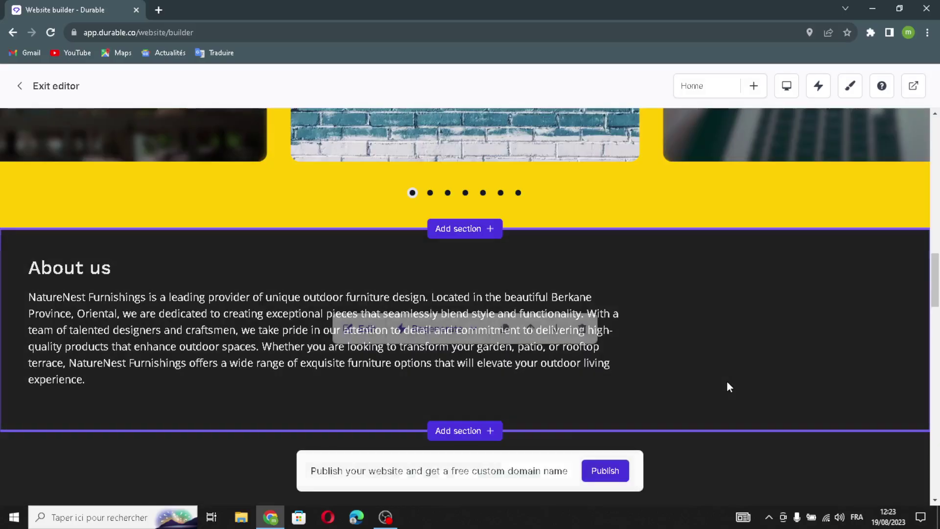
# Open the Our Services list settings and look over its heading text
pyautogui.scroll(-5, 729, 373)
pyautogui.scroll(-1, 701, 372)
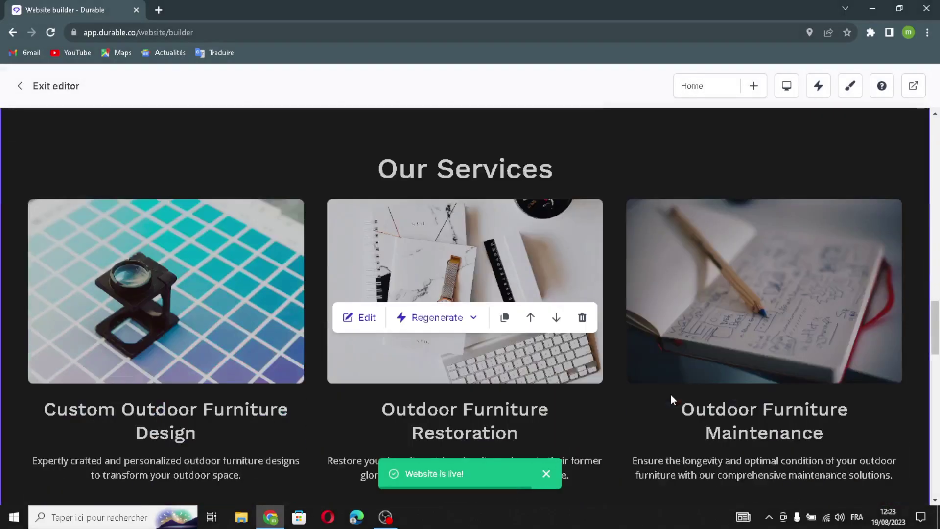
pyautogui.click(366, 328)
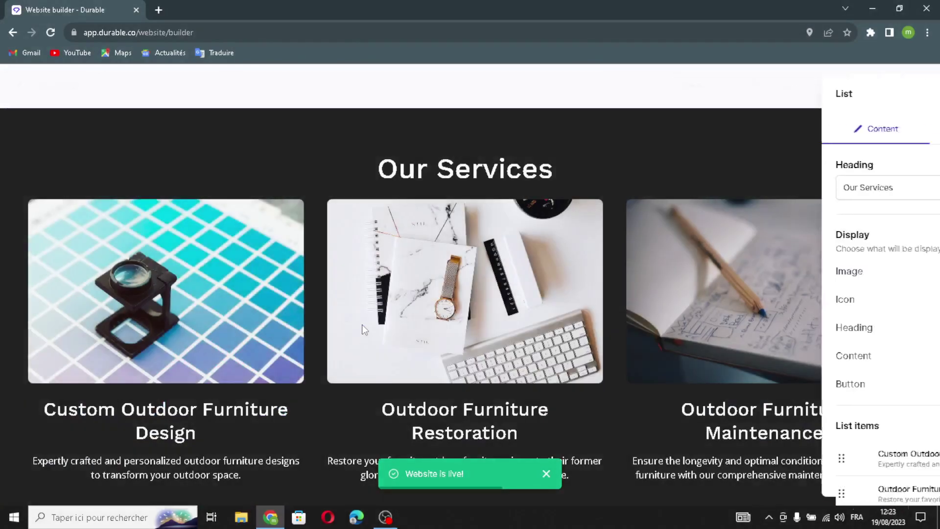
pyautogui.moveTo(796, 188); pyautogui.dragTo(727, 188)
pyautogui.click(816, 187)
pyautogui.moveTo(816, 188); pyautogui.dragTo(748, 298)
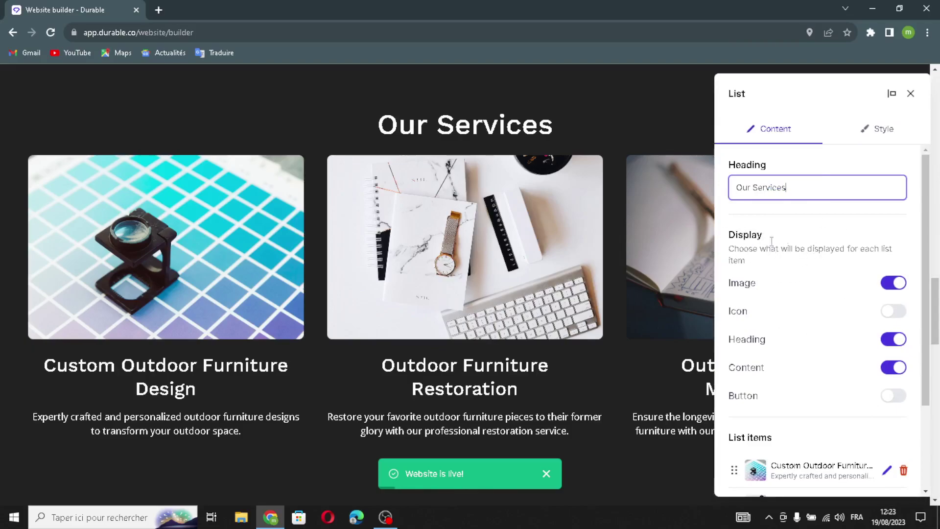
pyautogui.moveTo(734, 251); pyautogui.dragTo(813, 260)
pyautogui.click(766, 261)
pyautogui.scroll(-3, 757, 293)
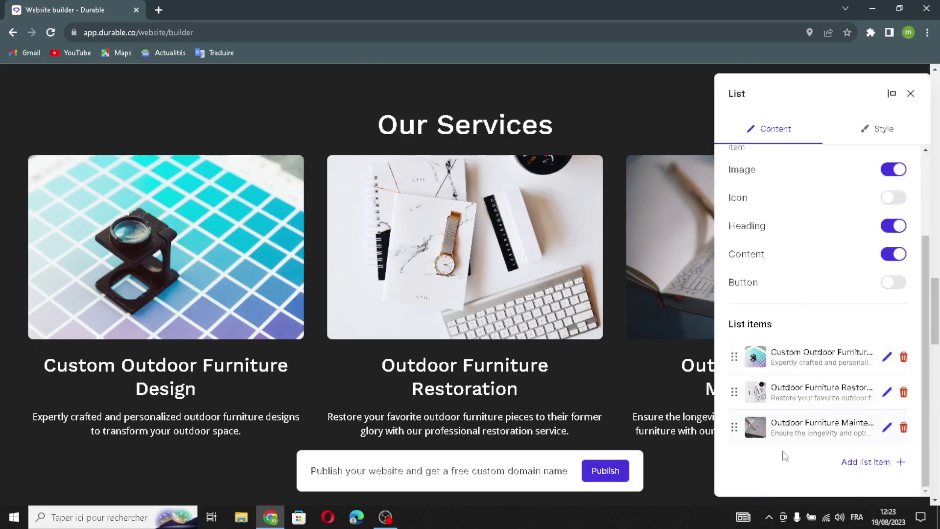
# Add a fourth service, 'Unique Outdoor Furniture Designs', with AI-generated image and description
pyautogui.click(857, 462)
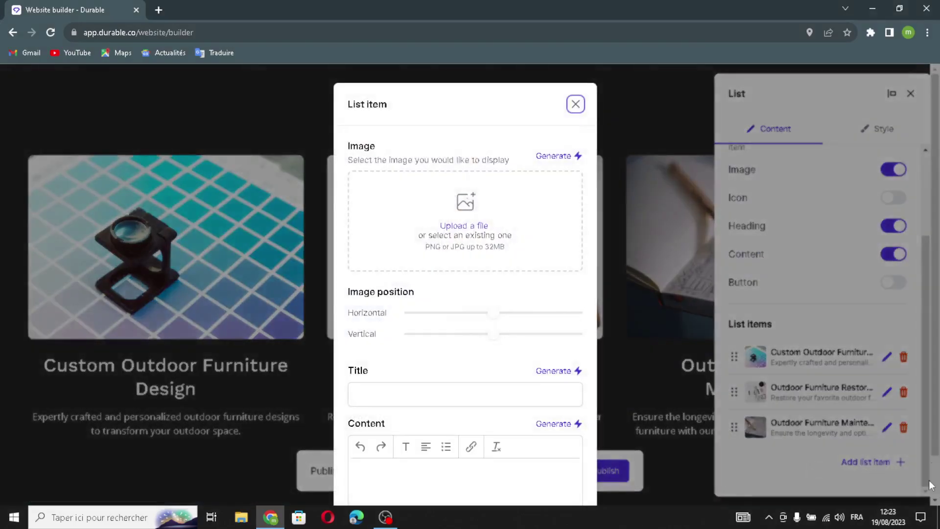
pyautogui.click(554, 155)
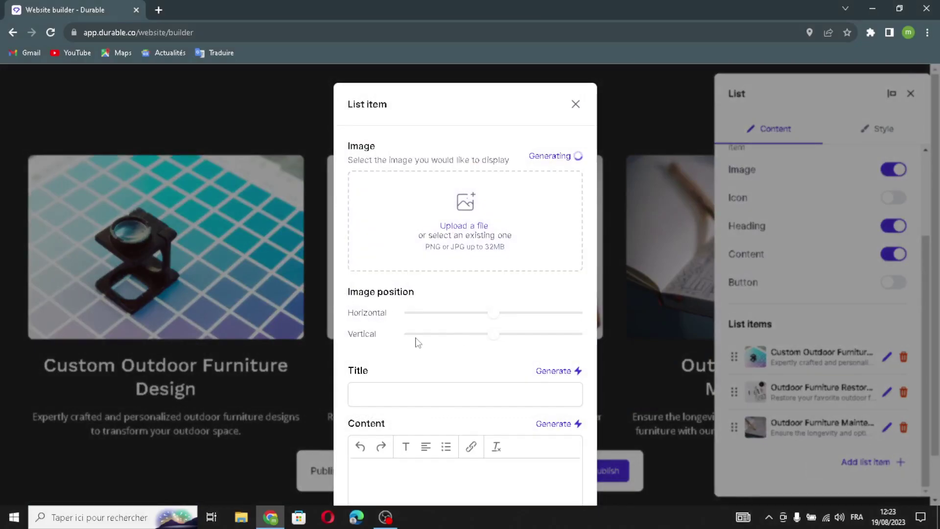
pyautogui.scroll(-2, 515, 429)
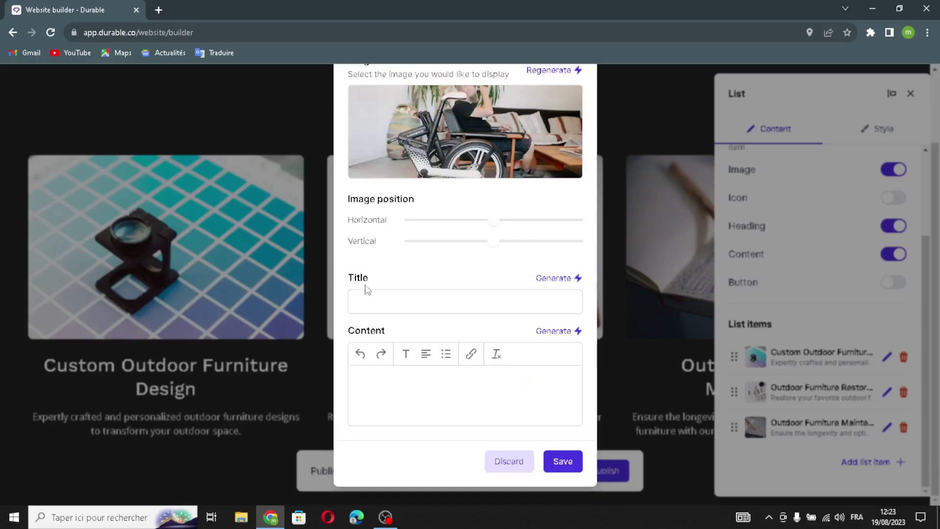
pyautogui.click(555, 280)
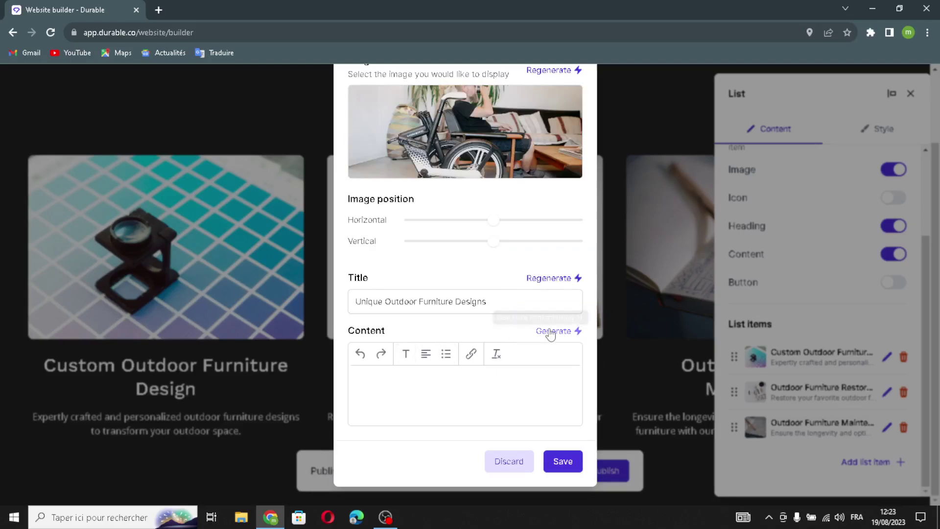
pyautogui.click(561, 332)
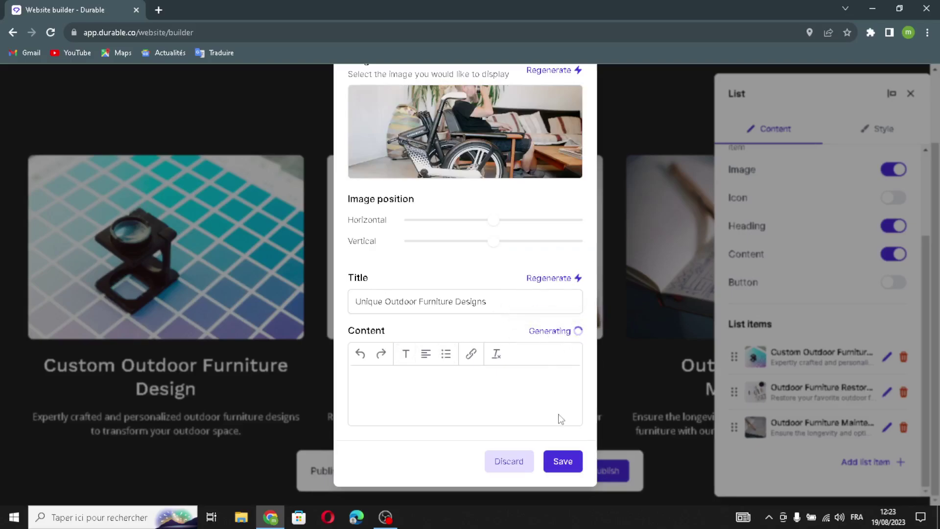
pyautogui.scroll(-2, 549, 420)
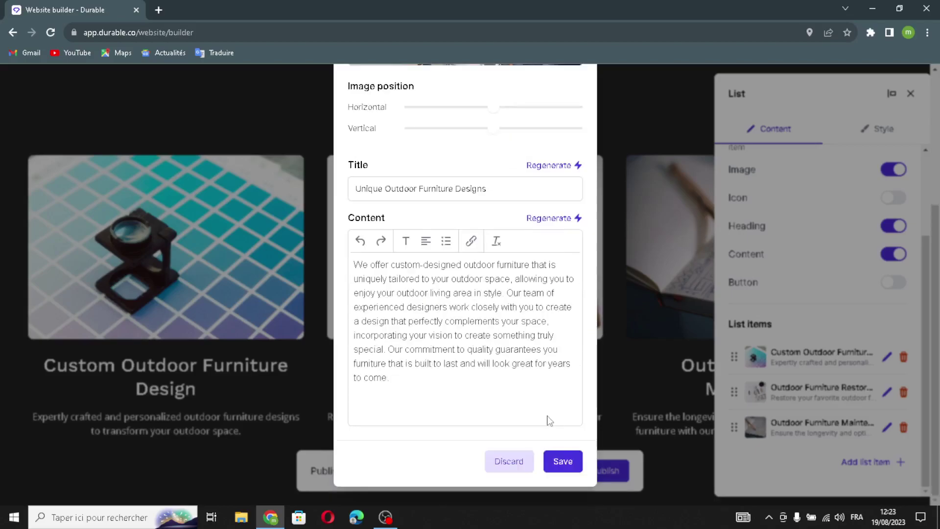
pyautogui.click(563, 461)
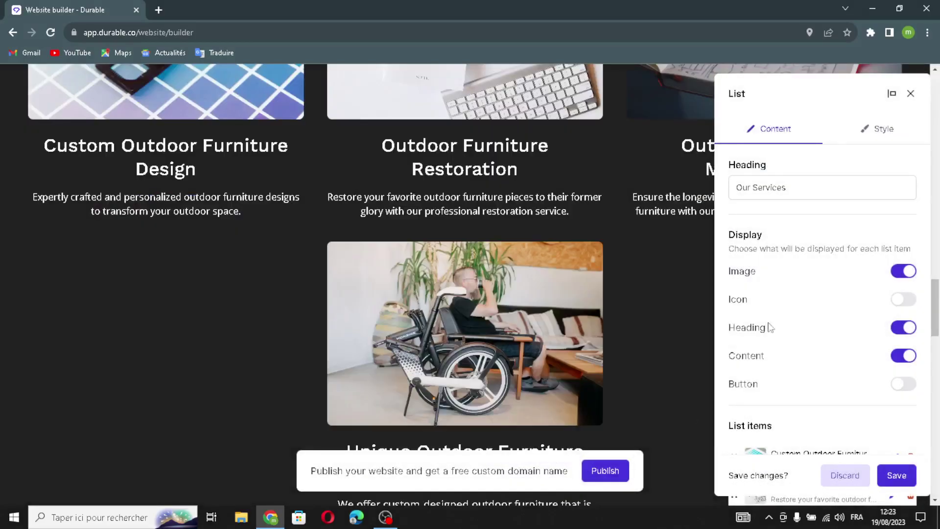
# In the Our Services list style settings, keep the image fit as Cover
pyautogui.scroll(-1, 847, 351)
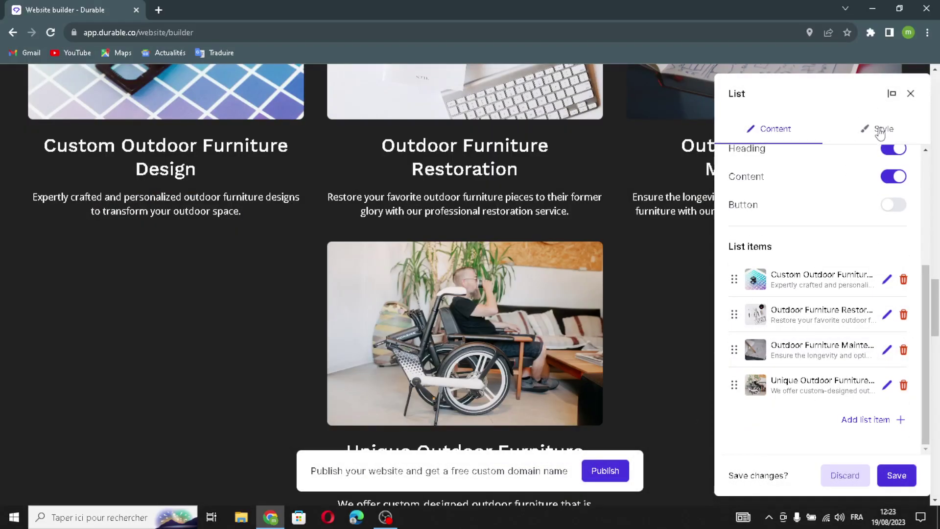
pyautogui.click(880, 130)
pyautogui.scroll(-3, 832, 269)
pyautogui.scroll(3, 829, 272)
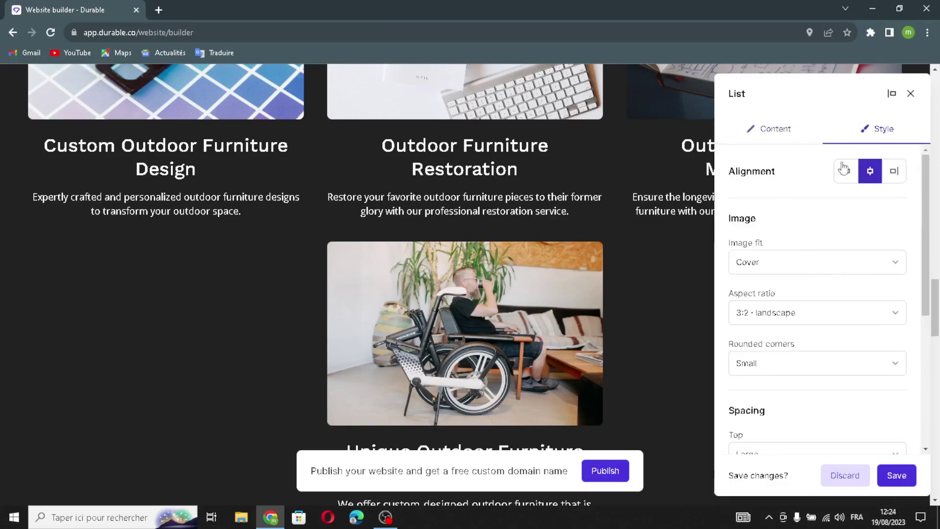
pyautogui.click(780, 267)
pyautogui.click(776, 272)
# Keep the bottom spacing at Large and save the Our Services section
pyautogui.scroll(-3, 774, 330)
pyautogui.click(763, 329)
pyautogui.click(761, 329)
pyautogui.scroll(-2, 778, 386)
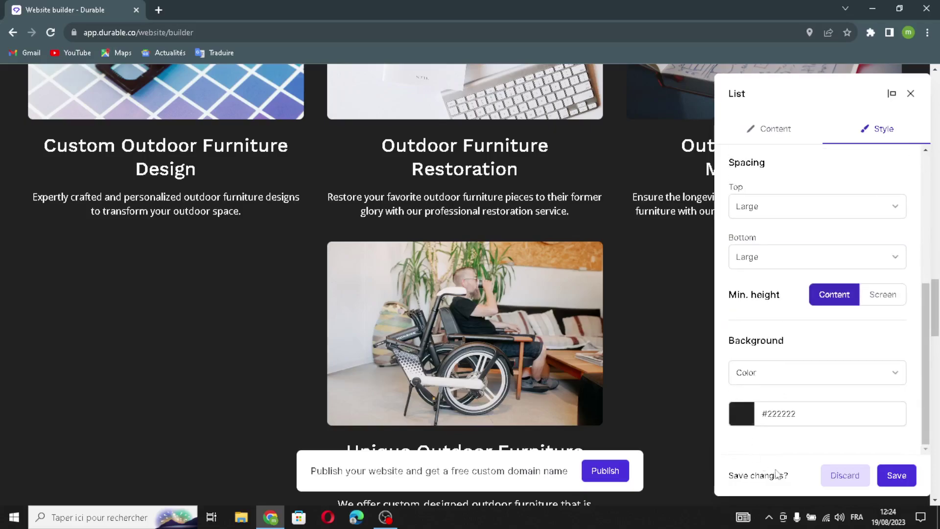
pyautogui.click(890, 474)
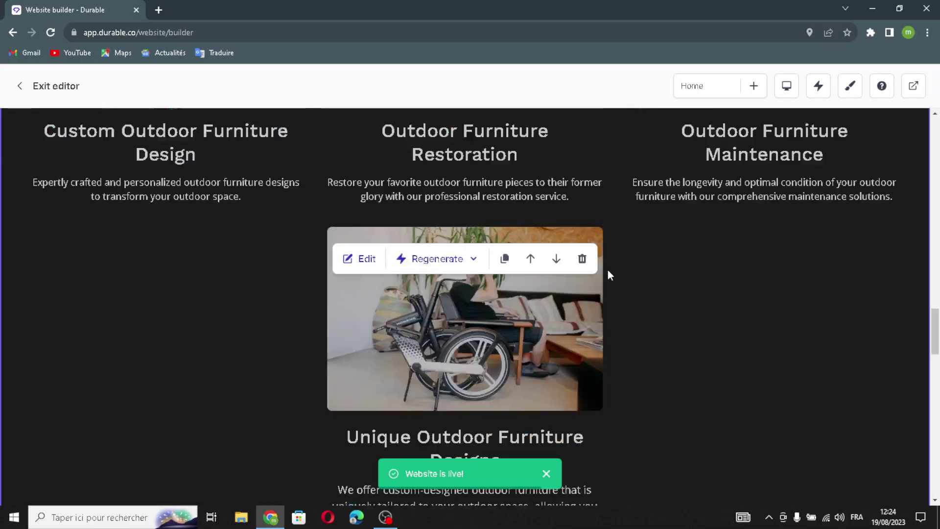
pyautogui.scroll(-9, 608, 268)
pyautogui.scroll(-2, 602, 289)
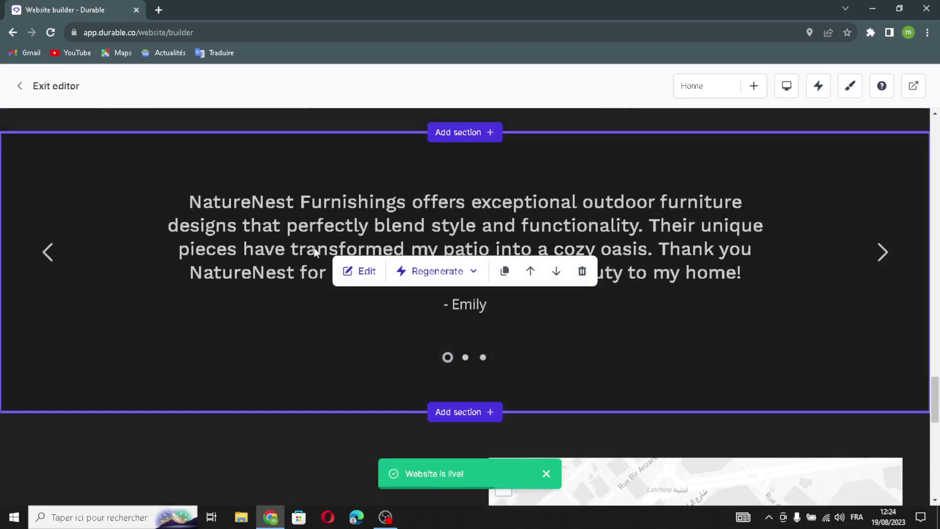
# Add a fourth testimonial with an AI-generated quote and author name, and save it
pyautogui.click(362, 272)
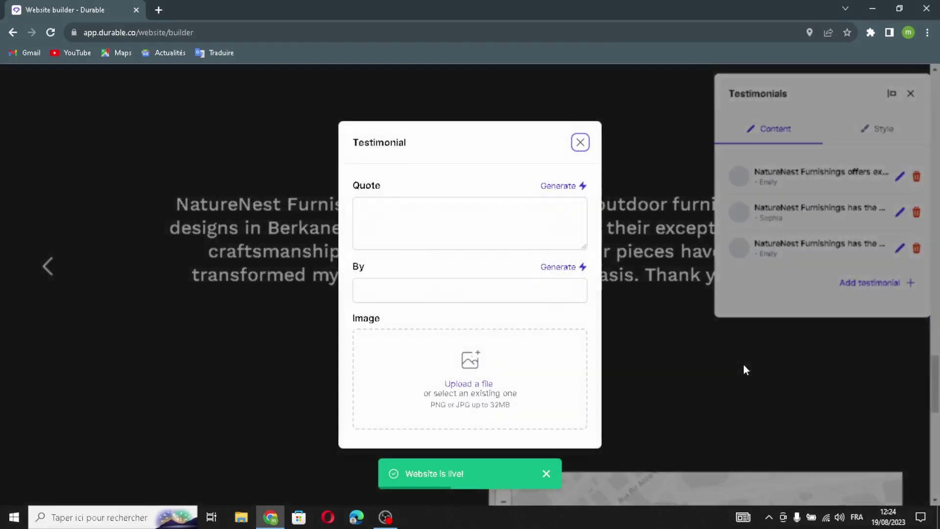
pyautogui.click(559, 186)
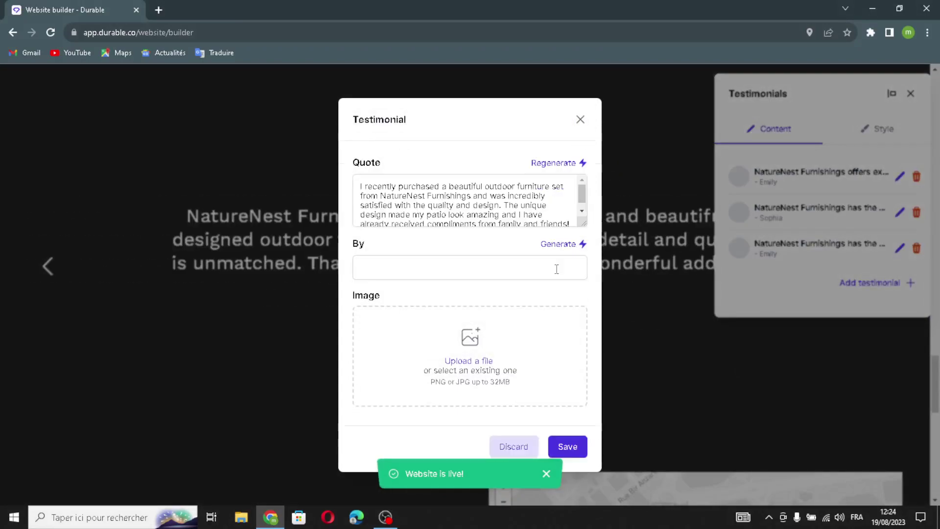
pyautogui.click(556, 244)
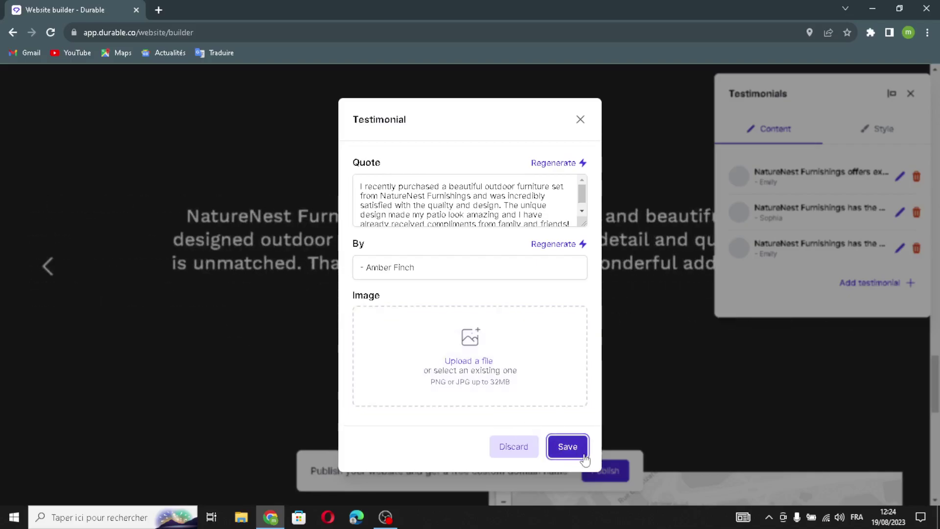
pyautogui.click(567, 446)
# Review the testimonials style settings and save the Testimonials section
pyautogui.click(884, 131)
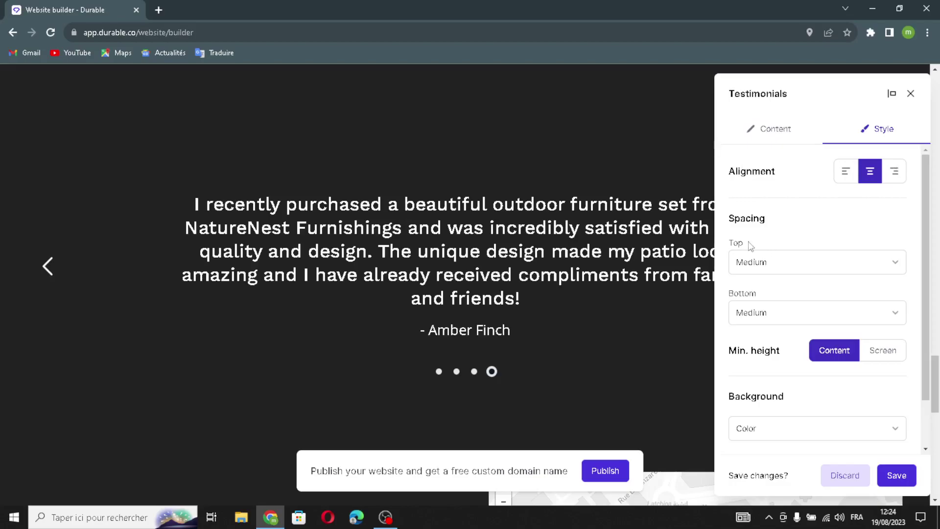
pyautogui.scroll(-1, 785, 367)
pyautogui.click(881, 483)
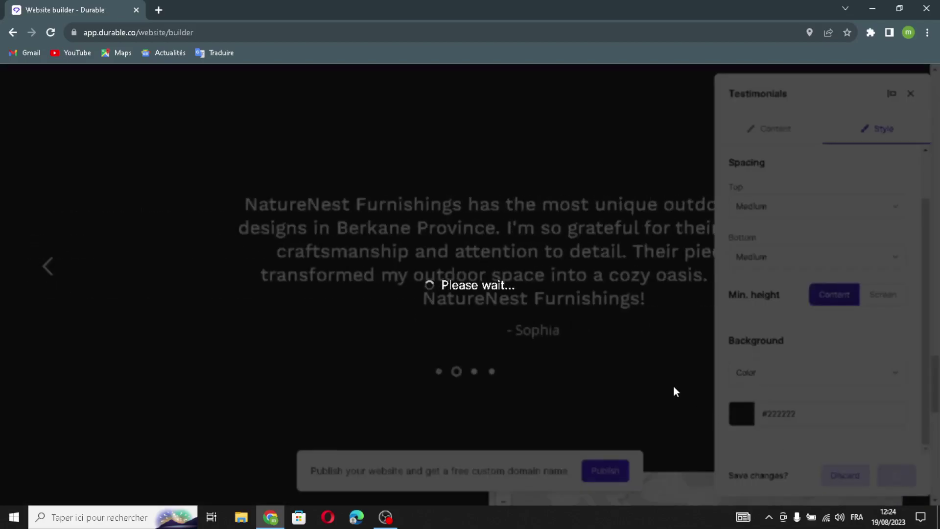
pyautogui.scroll(-2, 658, 399)
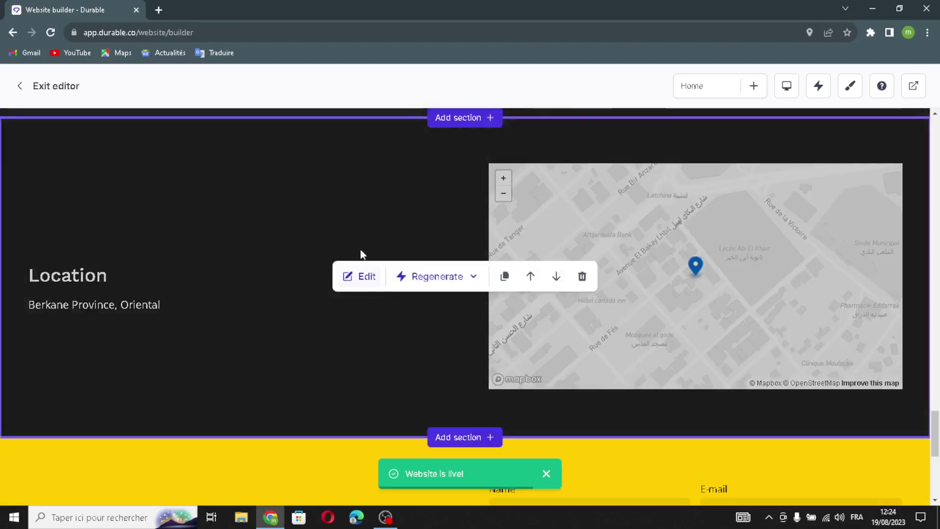
# Review the Location heading and address fields, discarding a new extra text field unsaved
pyautogui.click(362, 283)
pyautogui.doubleClick(769, 190)
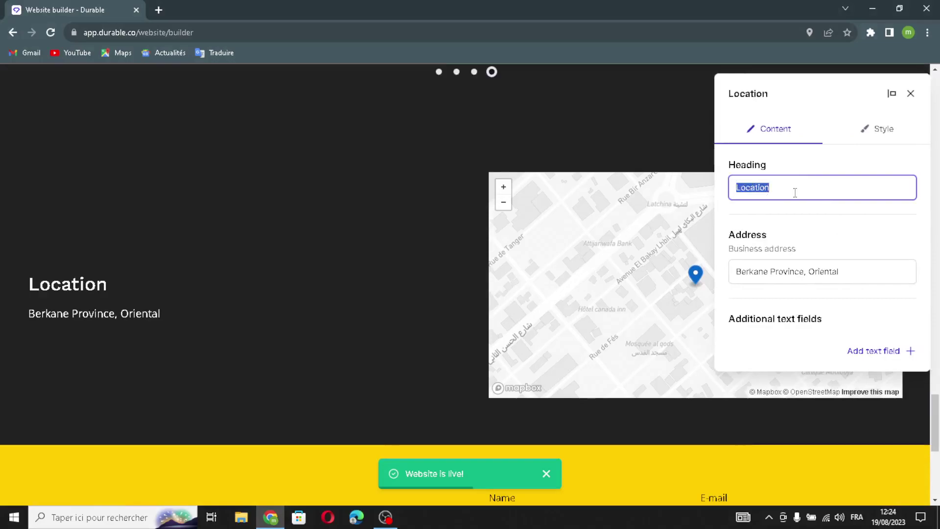
pyautogui.click(887, 272)
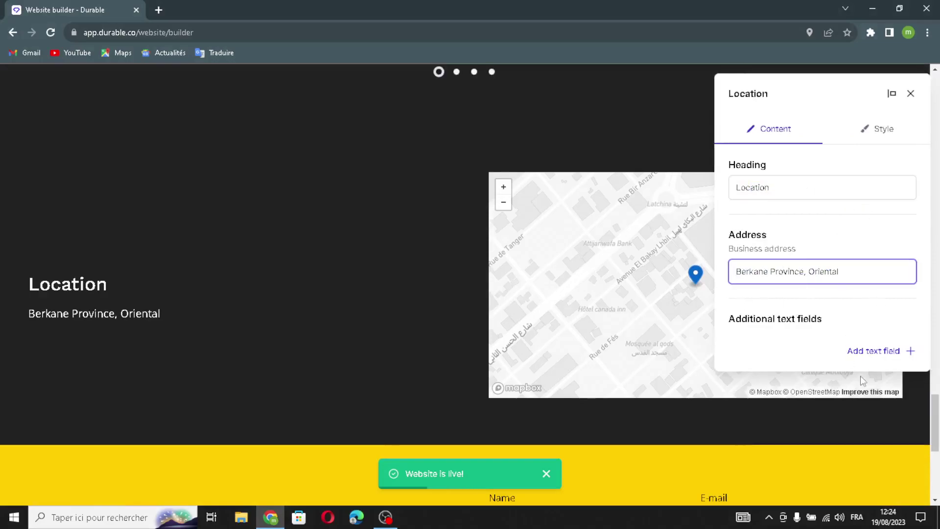
pyautogui.click(888, 351)
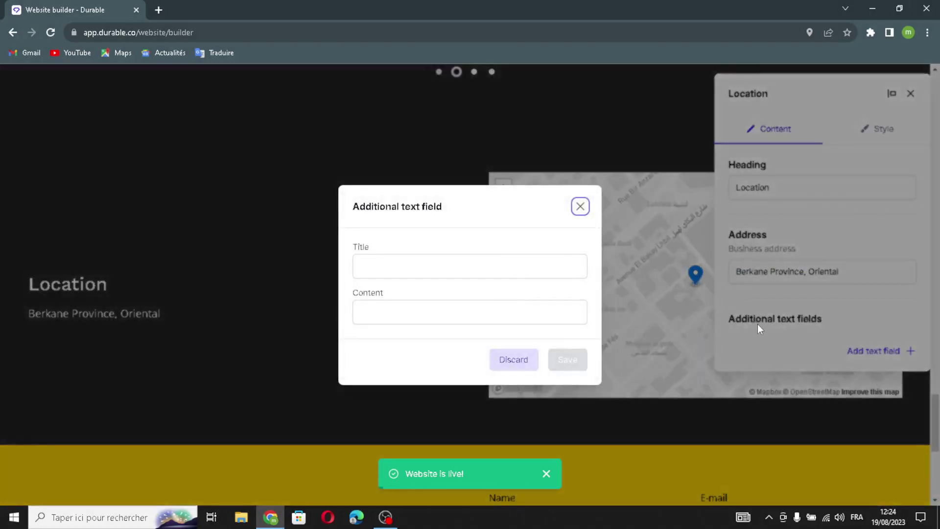
pyautogui.click(446, 277)
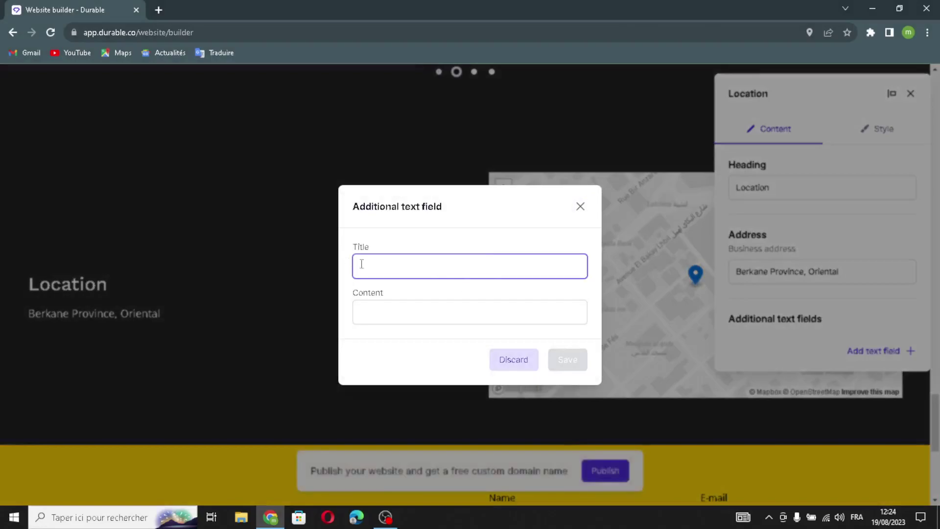
pyautogui.click(396, 306)
pyautogui.click(580, 206)
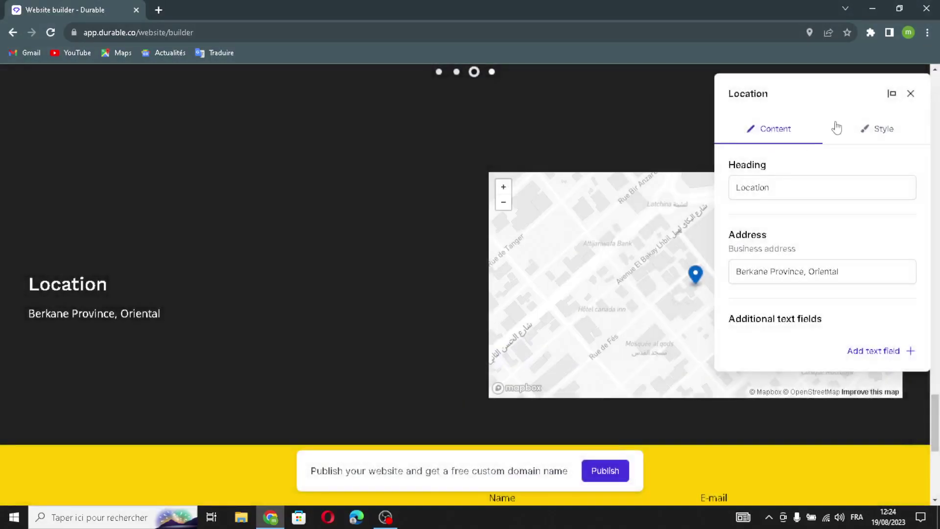
# Keep the Location map type as Inline map and close its style settings
pyautogui.click(882, 131)
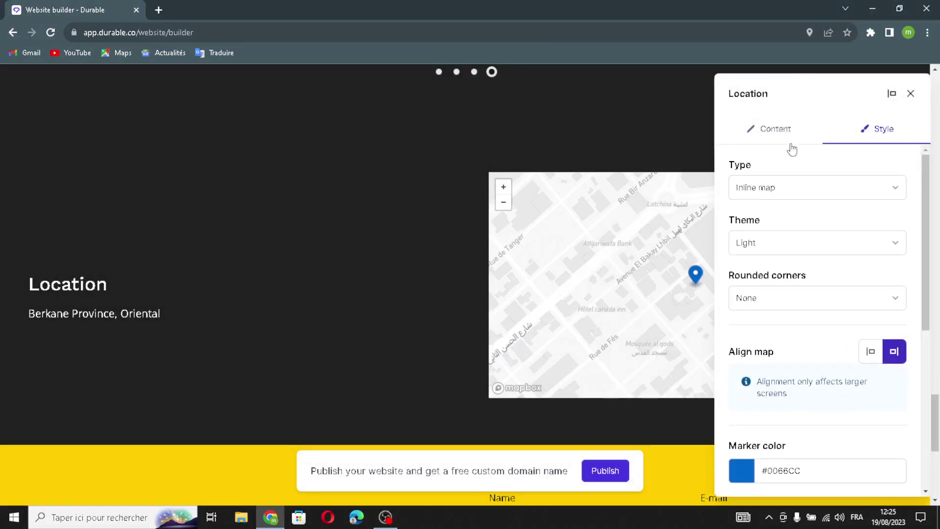
pyautogui.click(803, 195)
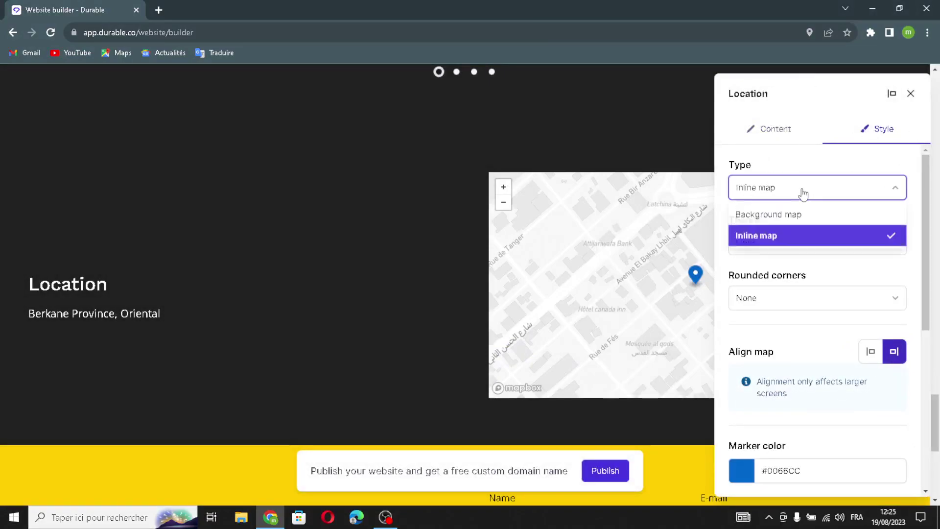
pyautogui.click(803, 192)
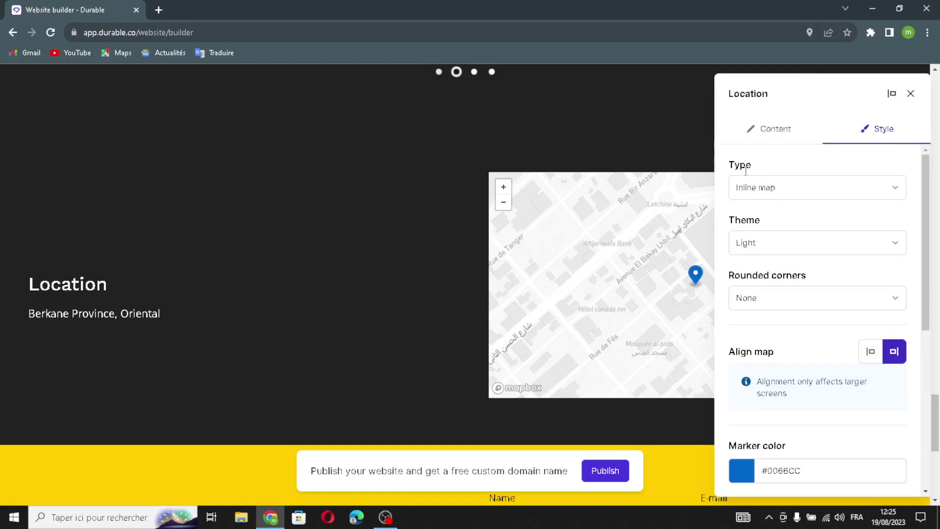
pyautogui.scroll(-5, 799, 293)
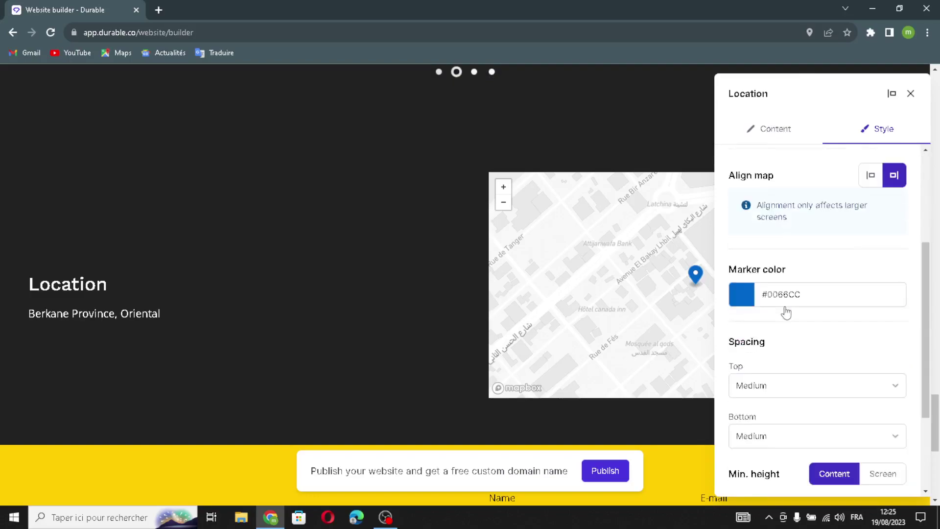
pyautogui.scroll(-2, 754, 286)
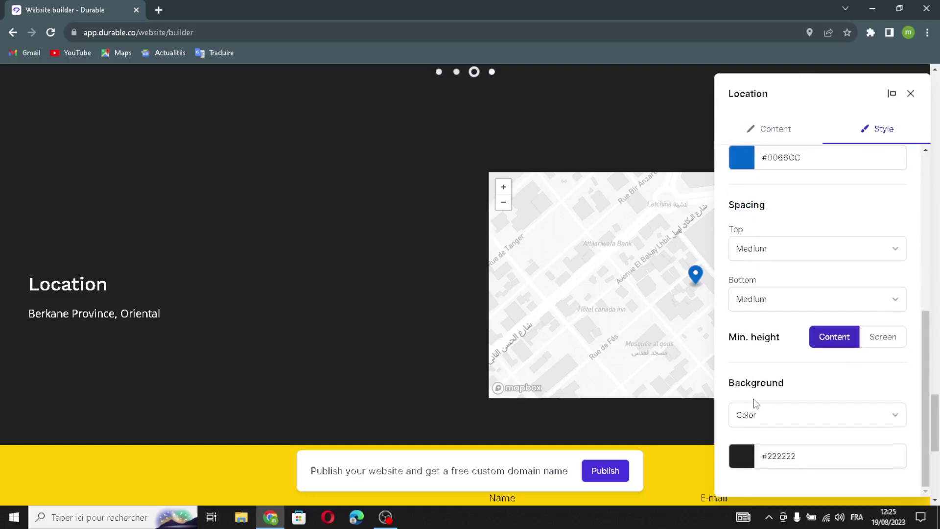
pyautogui.click(910, 94)
pyautogui.scroll(-3, 648, 242)
pyautogui.scroll(-3, 648, 243)
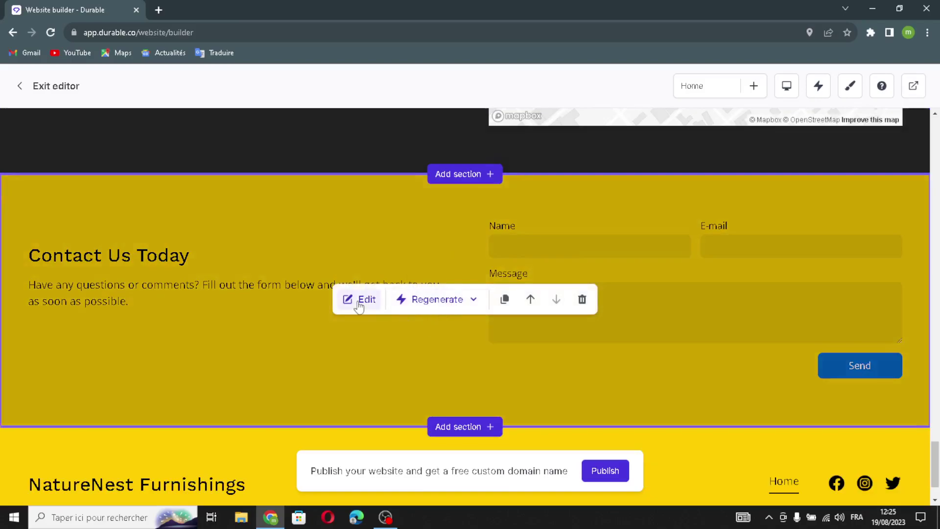
# Regenerate the contact section text to read 'Contact NatureNest Furnishings Today!'
pyautogui.click(355, 301)
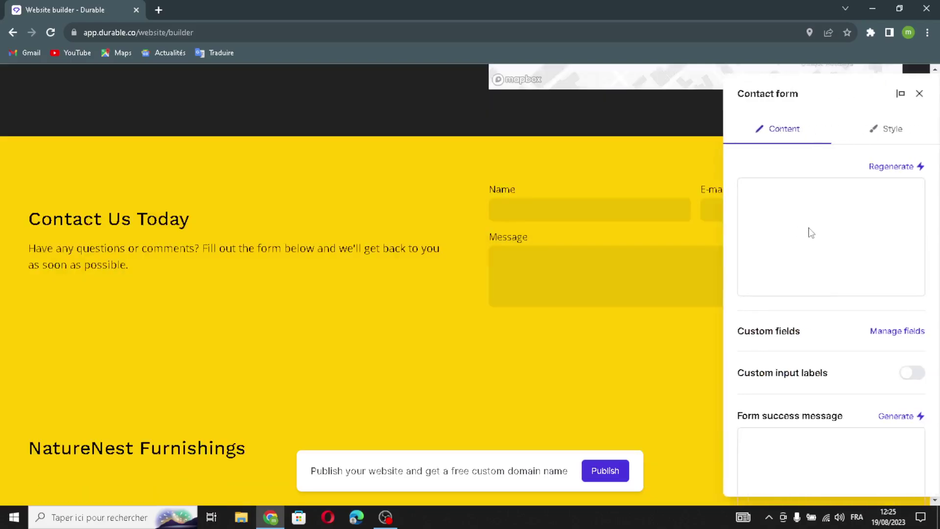
pyautogui.click(879, 167)
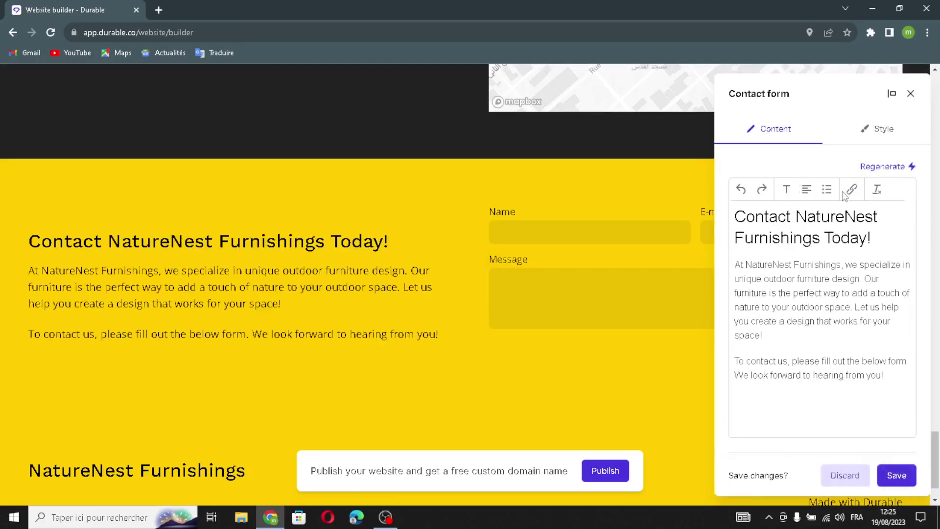
pyautogui.scroll(-3, 834, 360)
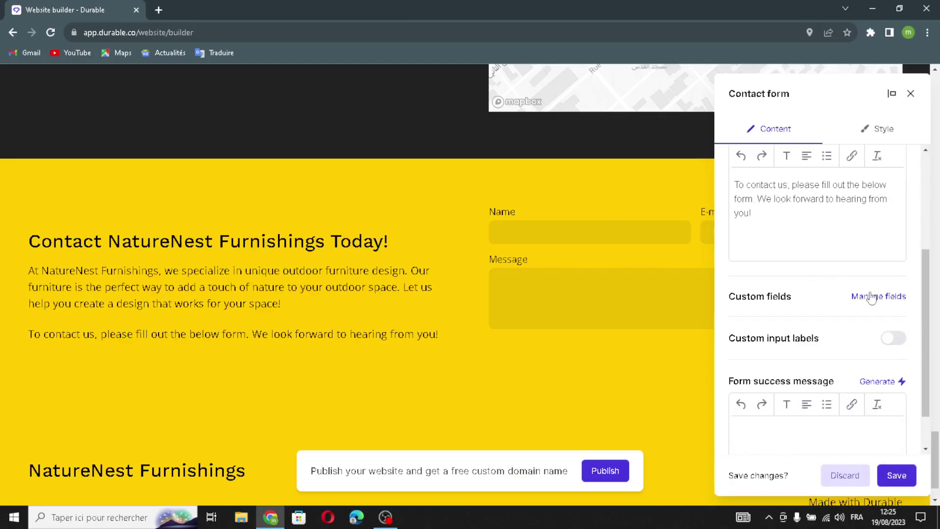
pyautogui.click(865, 296)
pyautogui.click(618, 147)
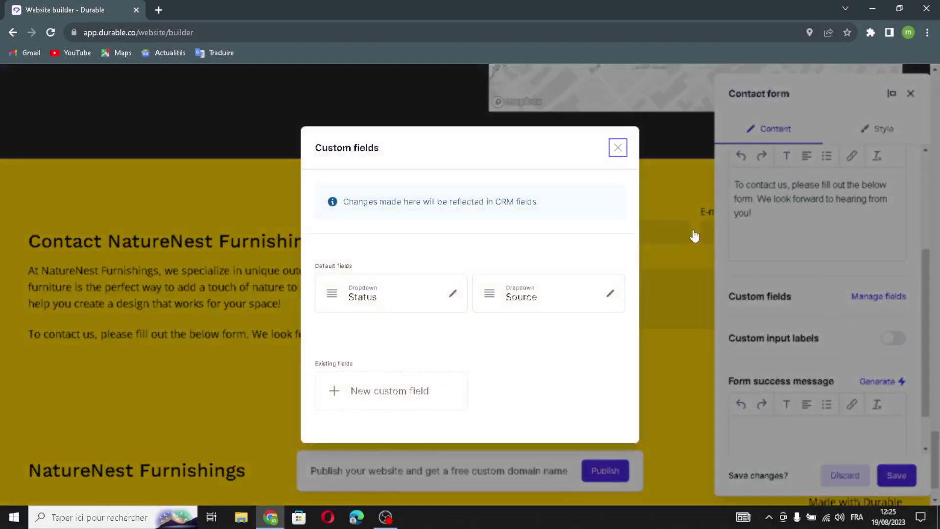
# Turn on custom input labels and generate an AI thank-you form success message
pyautogui.click(898, 344)
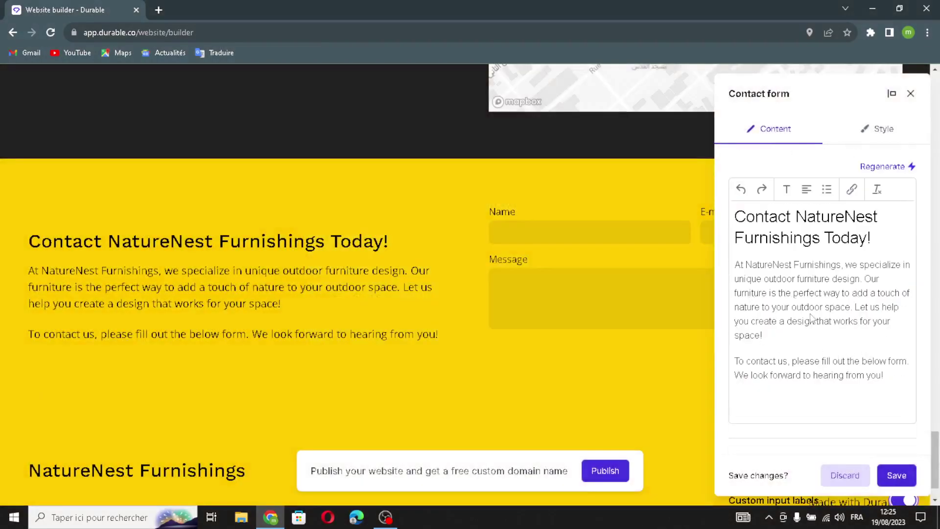
pyautogui.scroll(-3, 819, 391)
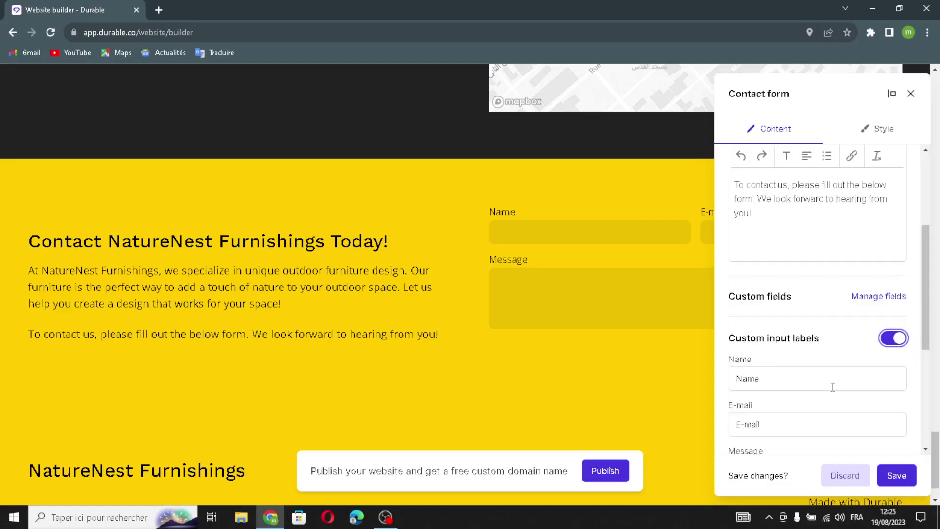
pyautogui.scroll(-5, 801, 392)
pyautogui.click(888, 331)
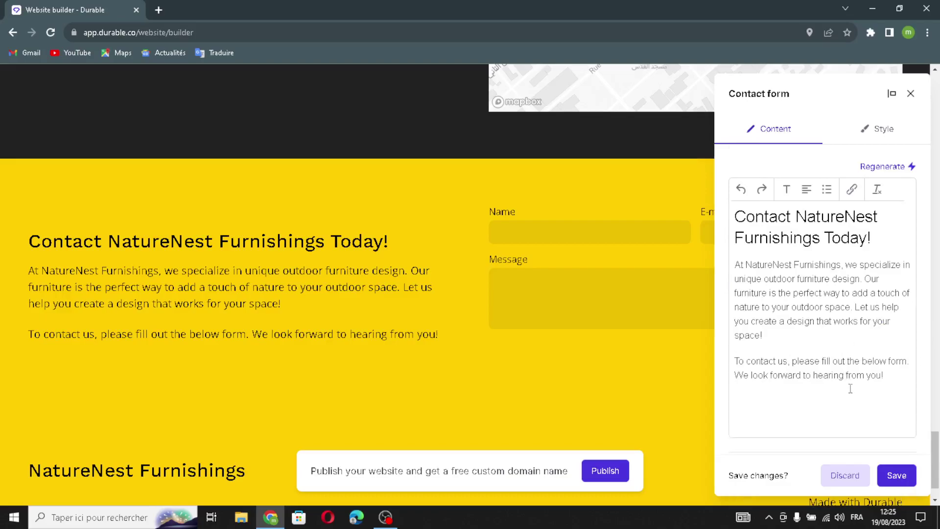
pyautogui.scroll(-5, 832, 415)
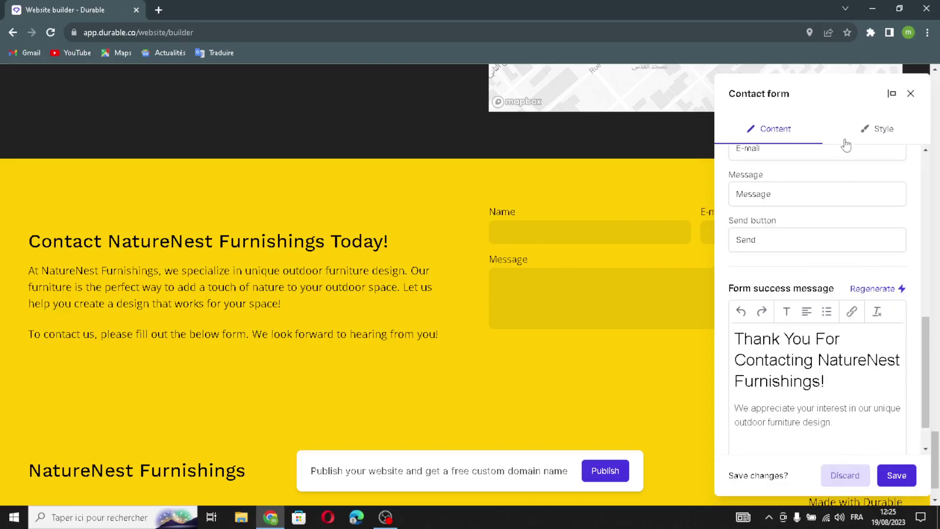
# Review the contact style (Medium spacing, #FFCC00 background) and save the contact form
pyautogui.click(873, 129)
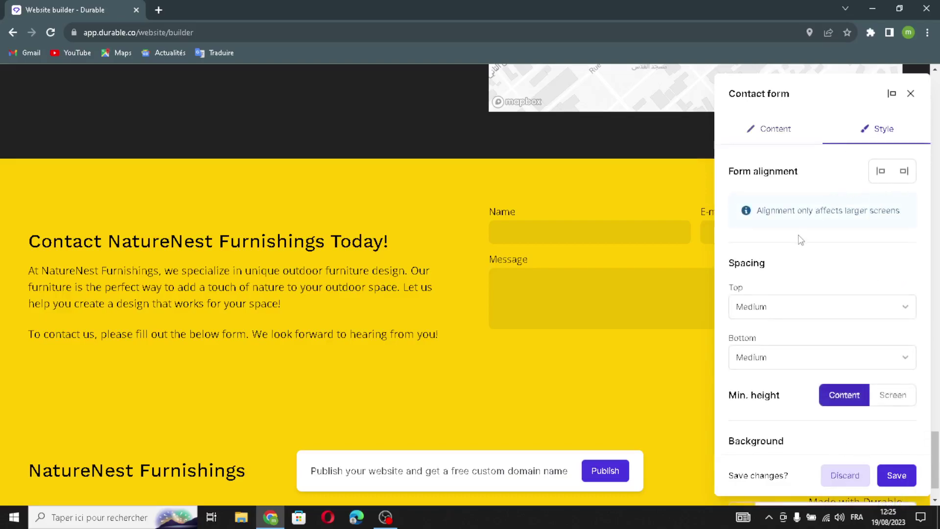
pyautogui.scroll(-3, 783, 225)
pyautogui.scroll(3, 790, 237)
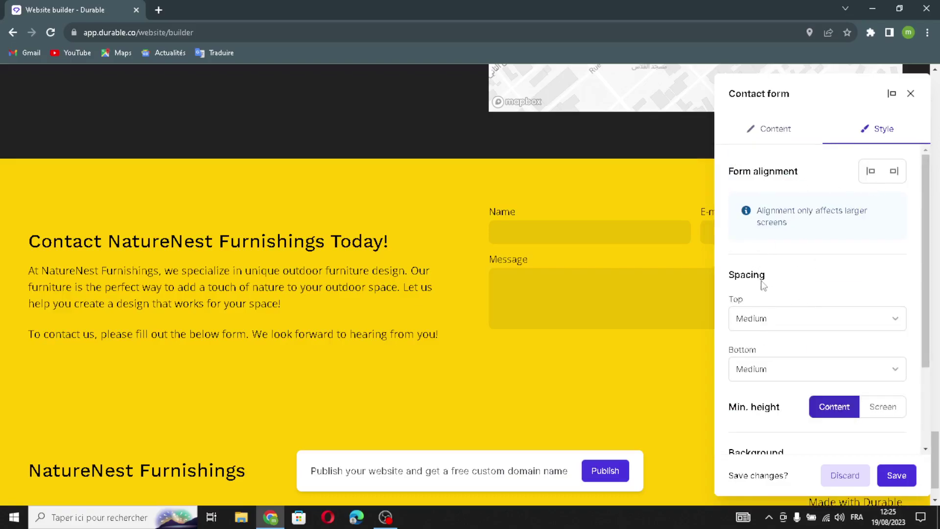
pyautogui.scroll(-3, 775, 352)
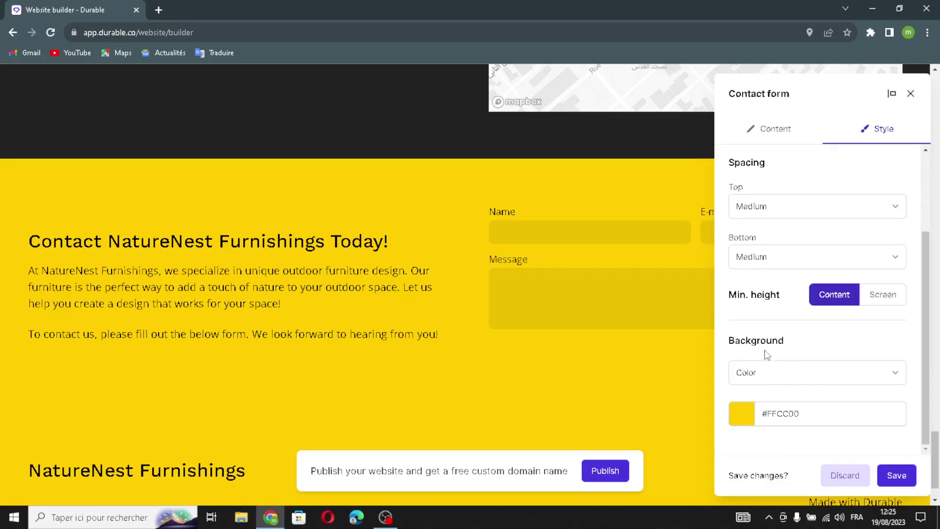
pyautogui.click(890, 469)
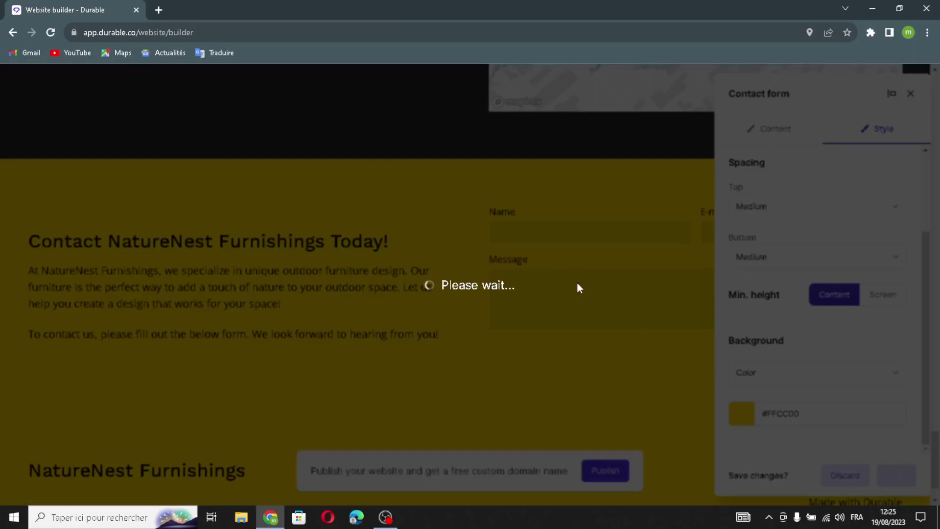
pyautogui.scroll(-2, 580, 286)
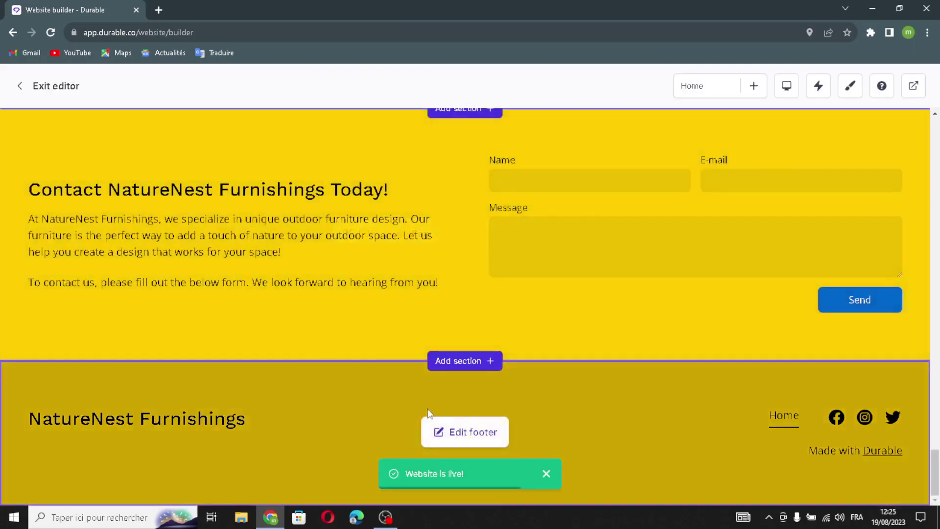
# Switch on the Logo option in the footer in place of the business name
pyautogui.click(471, 433)
pyautogui.click(815, 267)
pyautogui.click(893, 302)
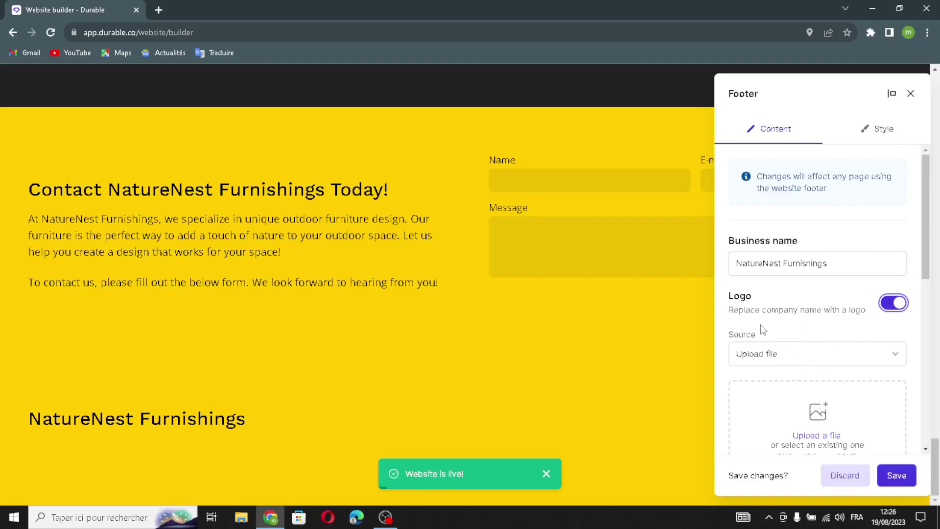
pyautogui.scroll(-1, 847, 362)
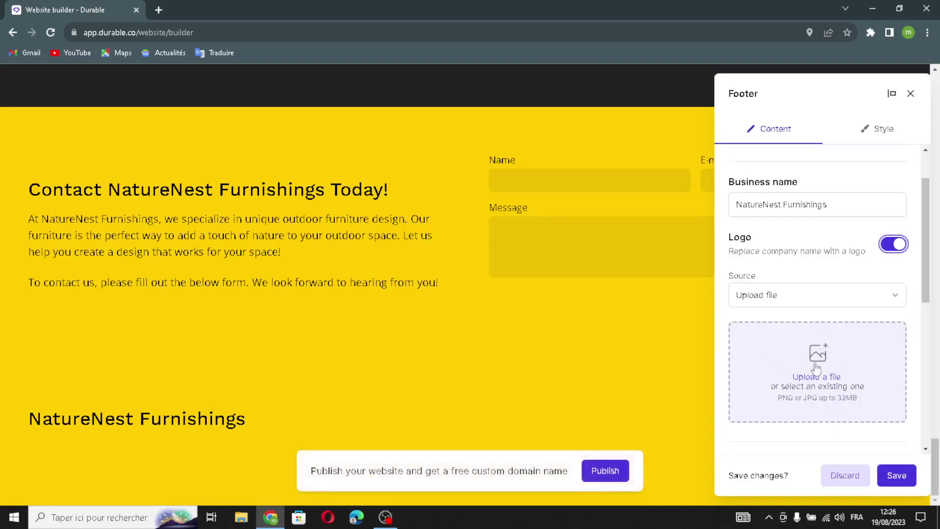
pyautogui.scroll(-5, 783, 313)
pyautogui.click(743, 213)
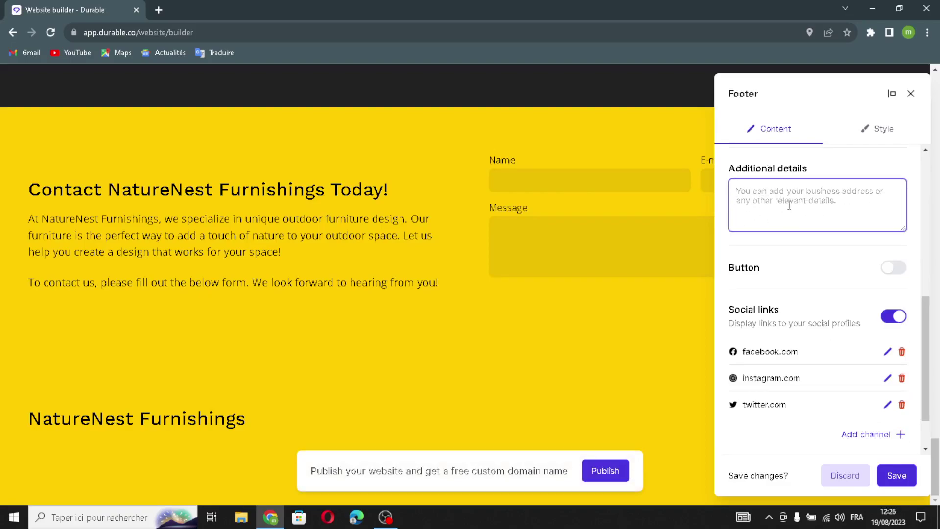
# Open a new social link channel and close it without adding anything
pyautogui.scroll(-1, 850, 286)
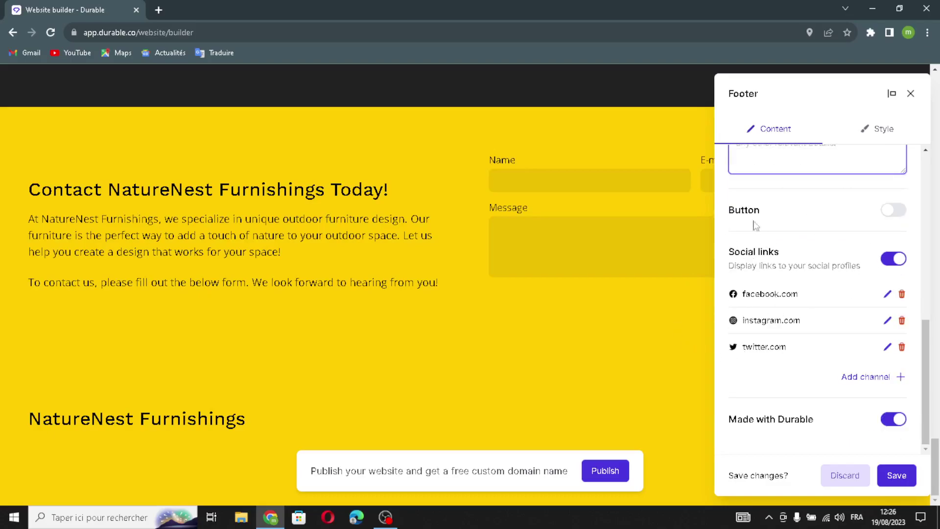
pyautogui.click(864, 377)
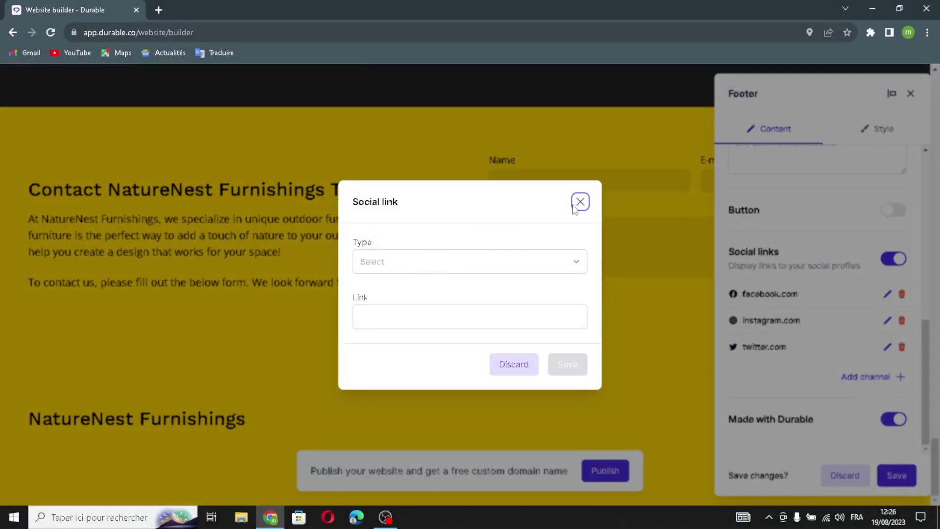
pyautogui.click(393, 323)
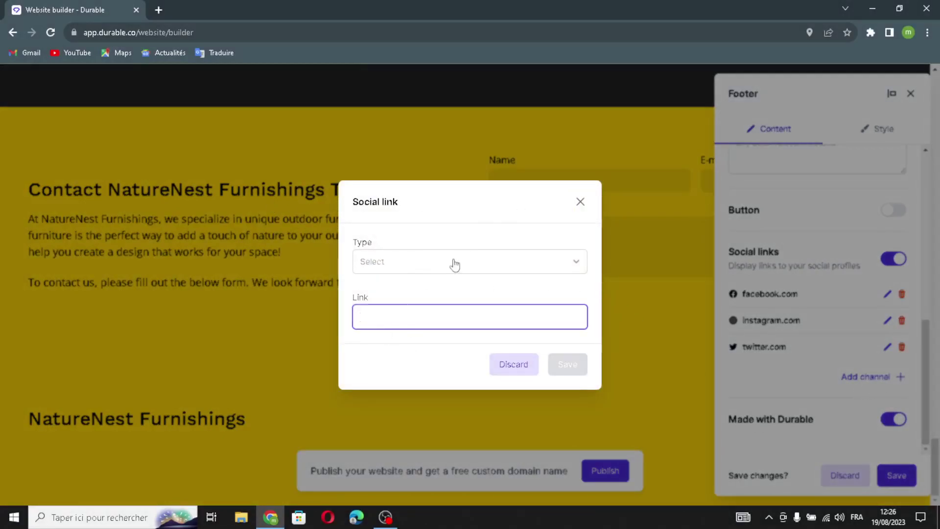
pyautogui.click(580, 203)
# Keep the footer social icons at Large size and save the footer
pyautogui.click(895, 130)
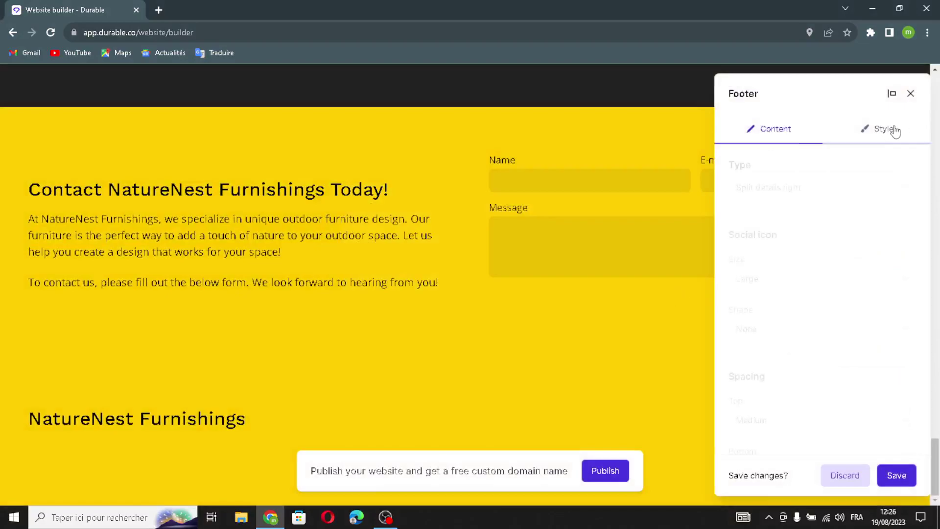
pyautogui.scroll(-3, 868, 142)
pyautogui.scroll(3, 818, 213)
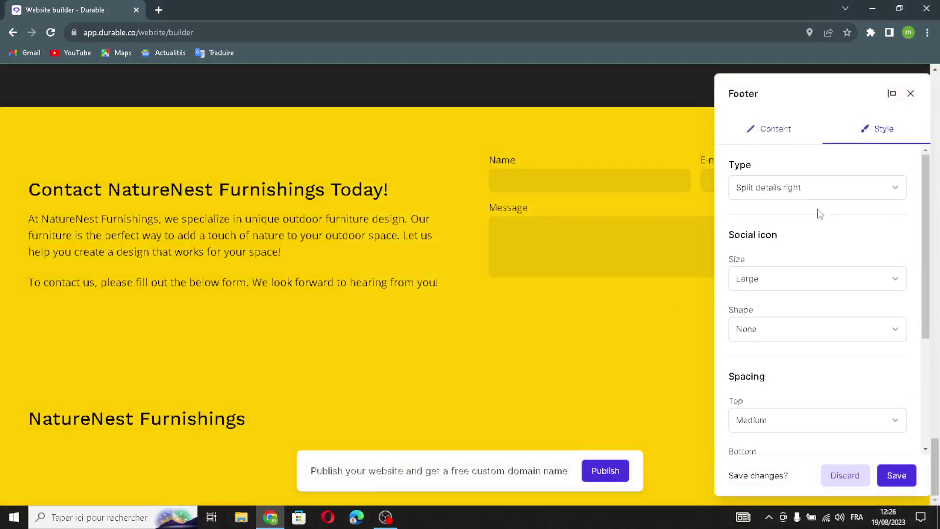
pyautogui.click(786, 279)
pyautogui.click(785, 287)
pyautogui.scroll(-2, 779, 381)
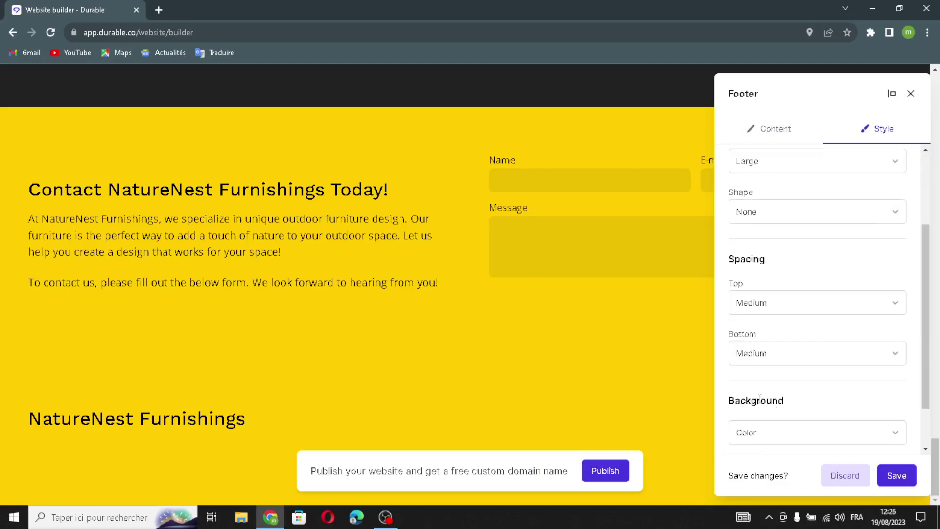
pyautogui.scroll(-1, 769, 404)
pyautogui.click(896, 475)
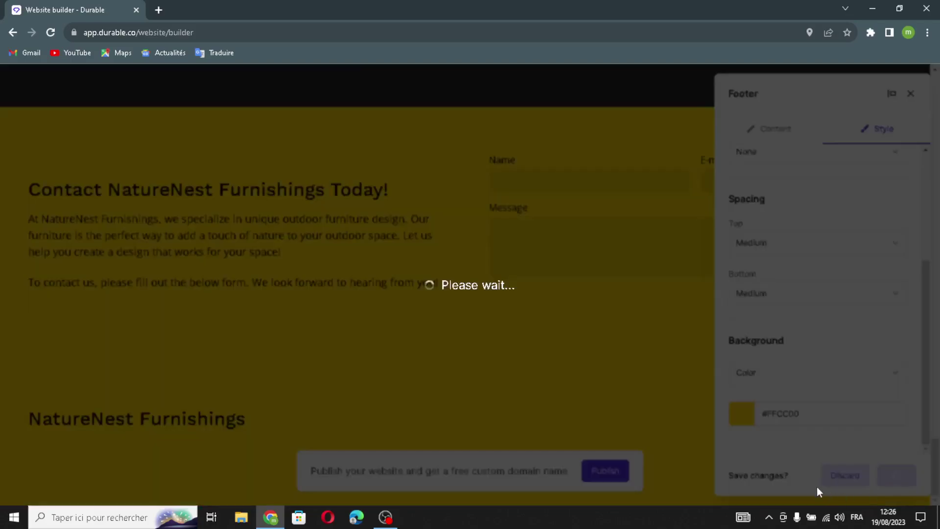